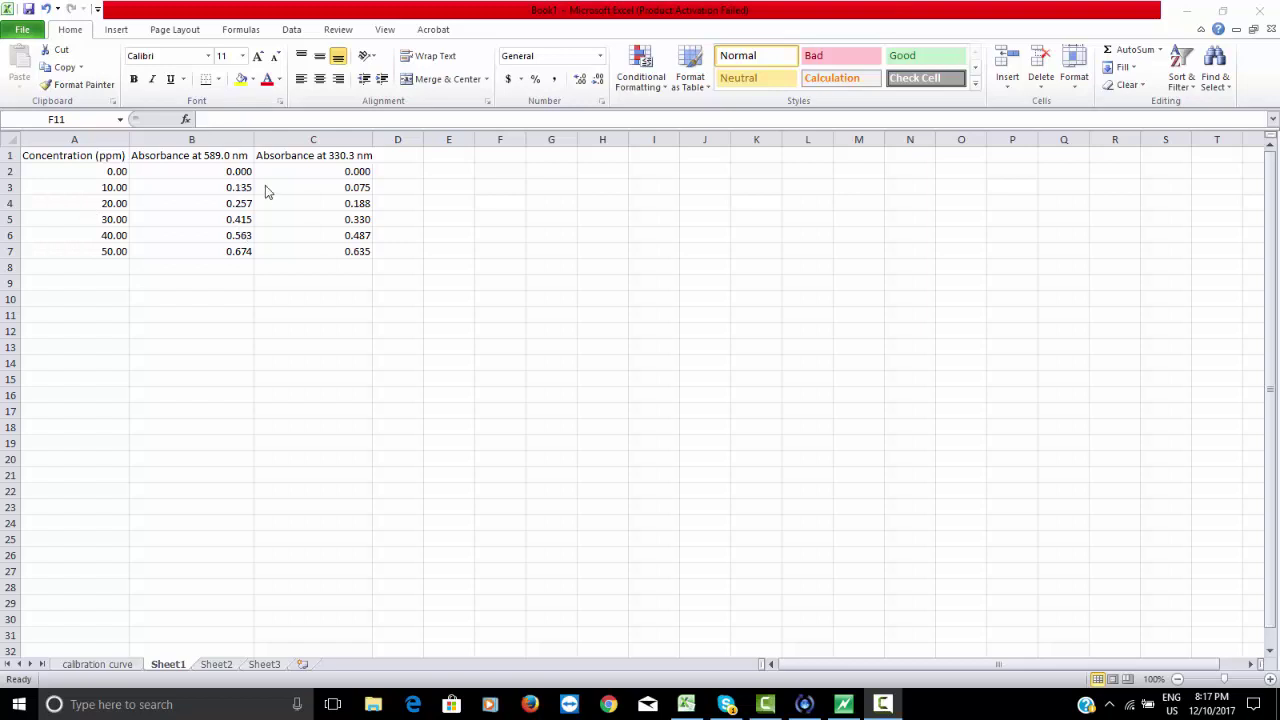
# Insert a markers-only scatter chart of the concentration and absorbance data in A2:C7
pyautogui.doubleClick(112, 172)
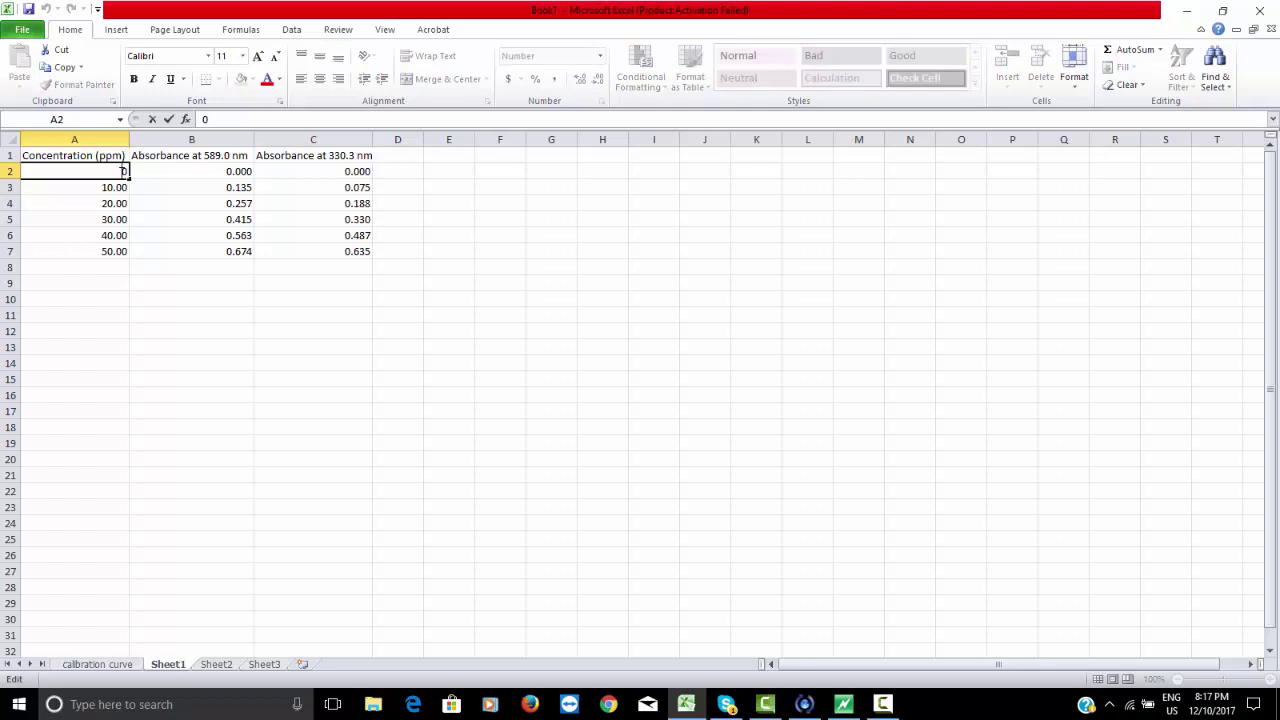
pyautogui.moveTo(124, 172); pyautogui.dragTo(300, 252)
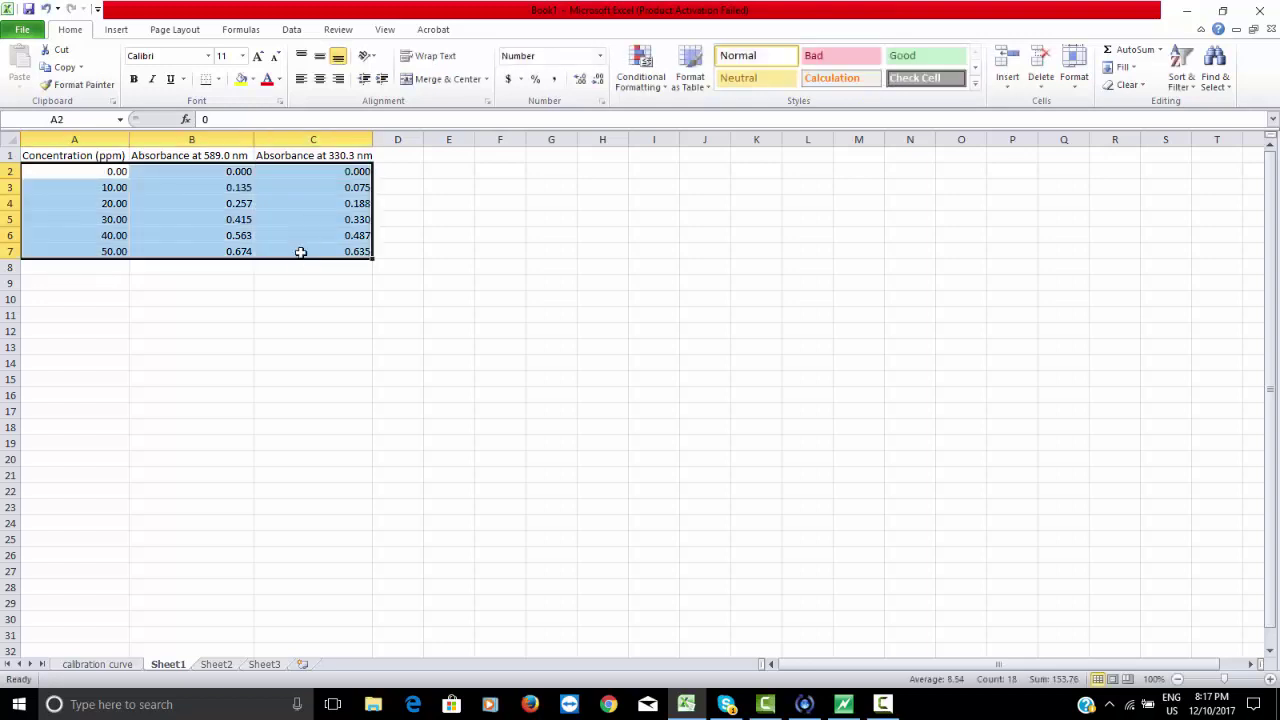
pyautogui.click(116, 29)
pyautogui.click(474, 80)
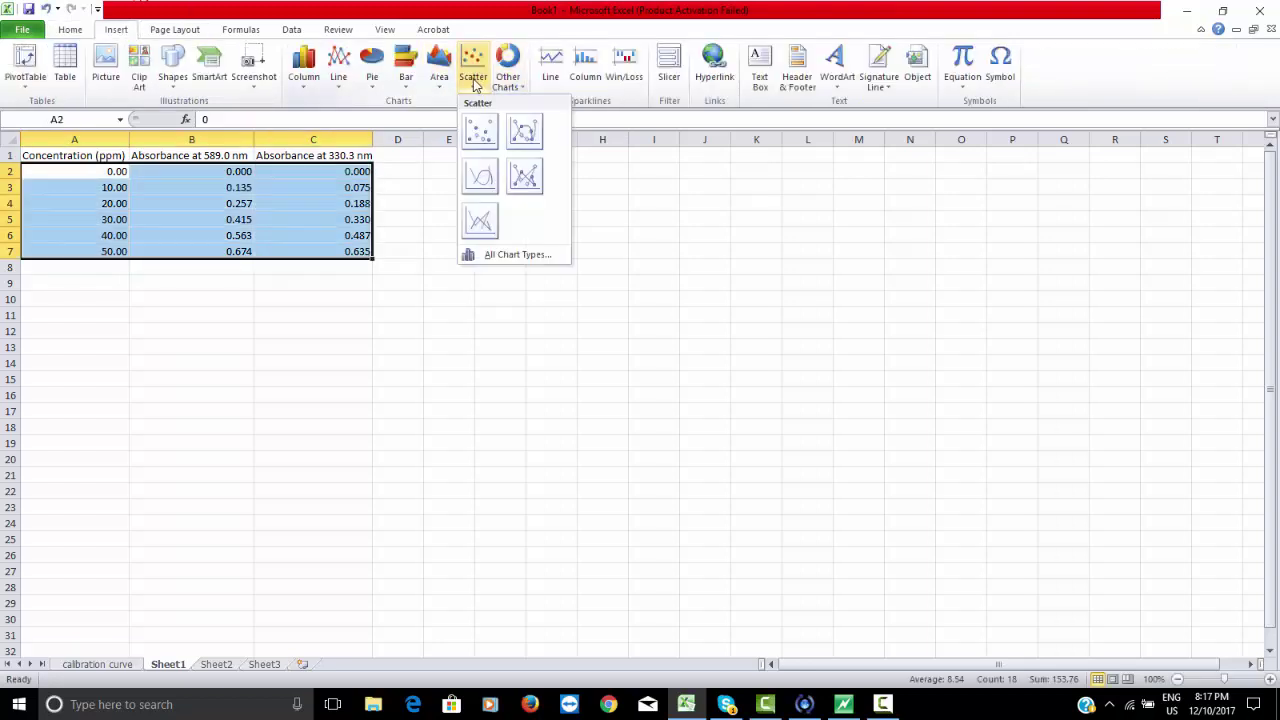
pyautogui.click(482, 136)
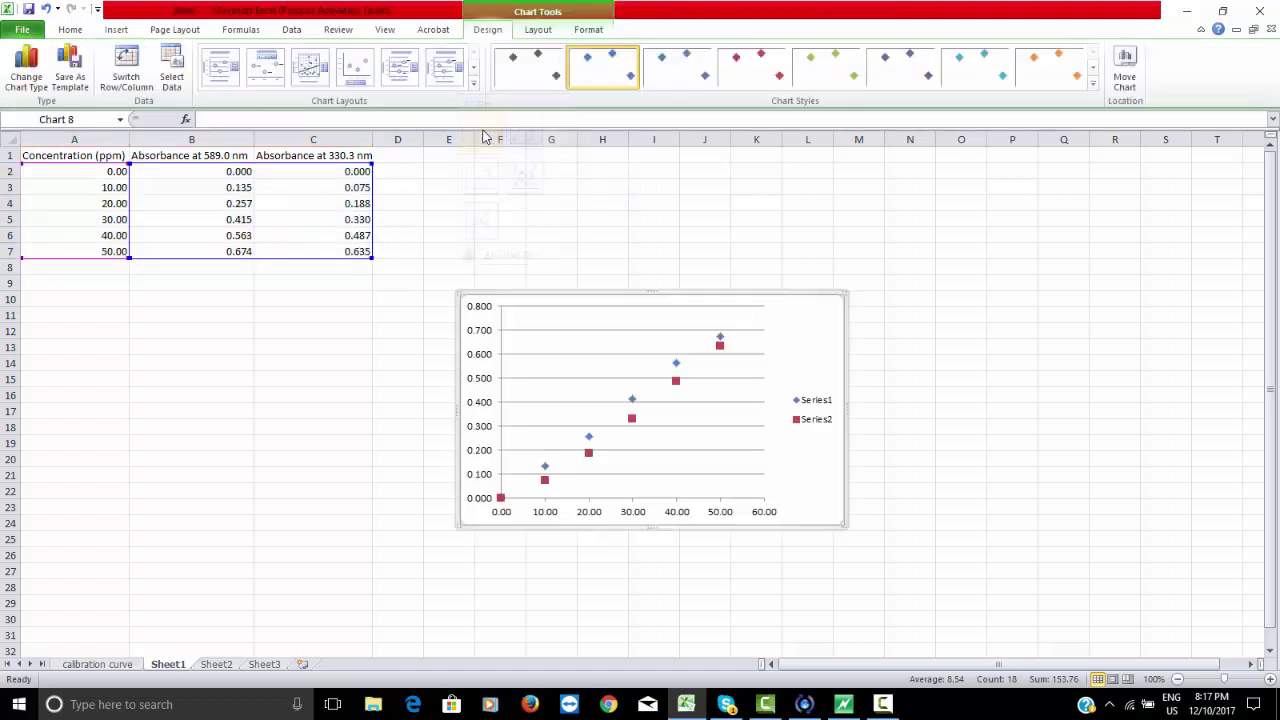
# Move the chart to a new sheet named 'multiple data sets'
pyautogui.rightClick(814, 350)
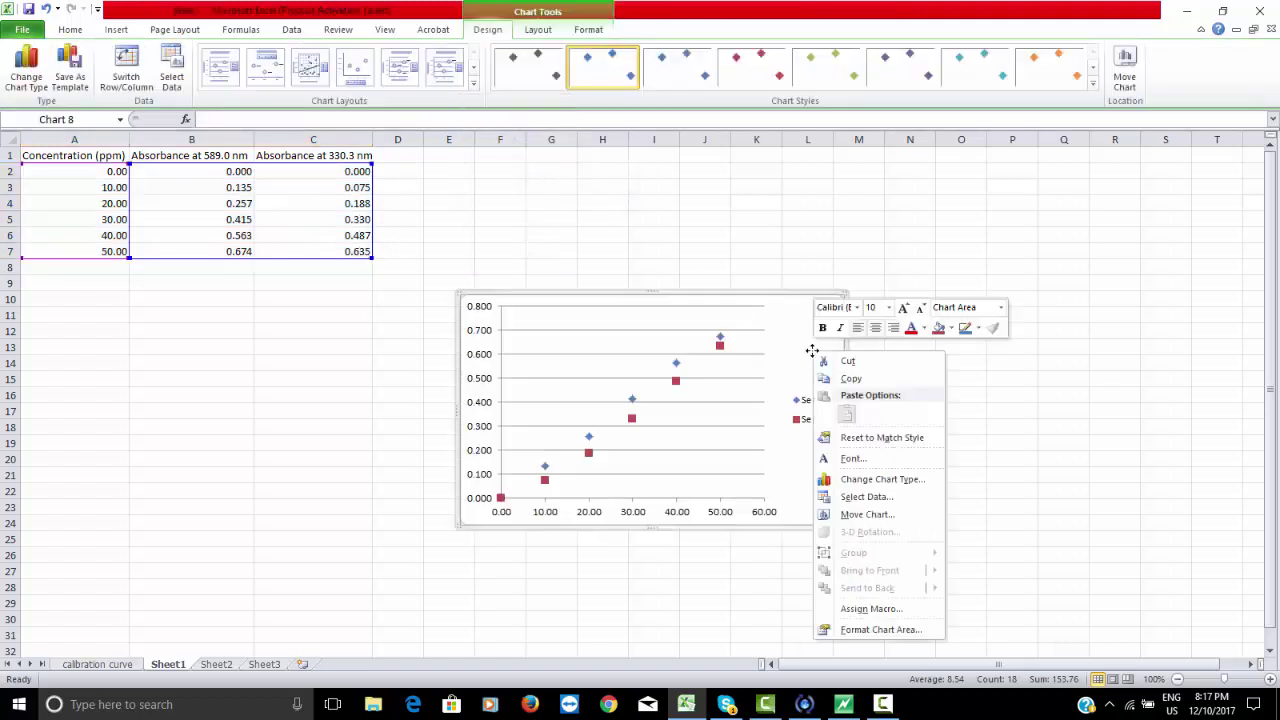
pyautogui.click(853, 520)
pyautogui.click(754, 500)
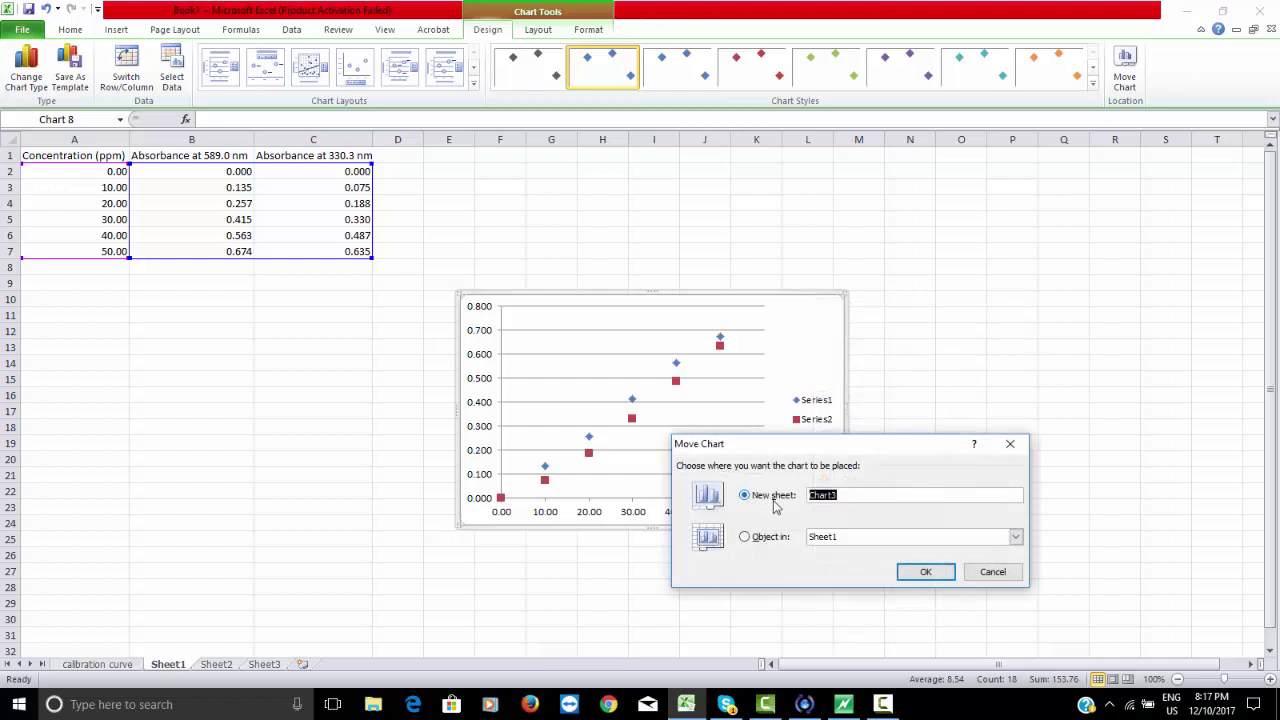
pyautogui.write('multiple data sets')
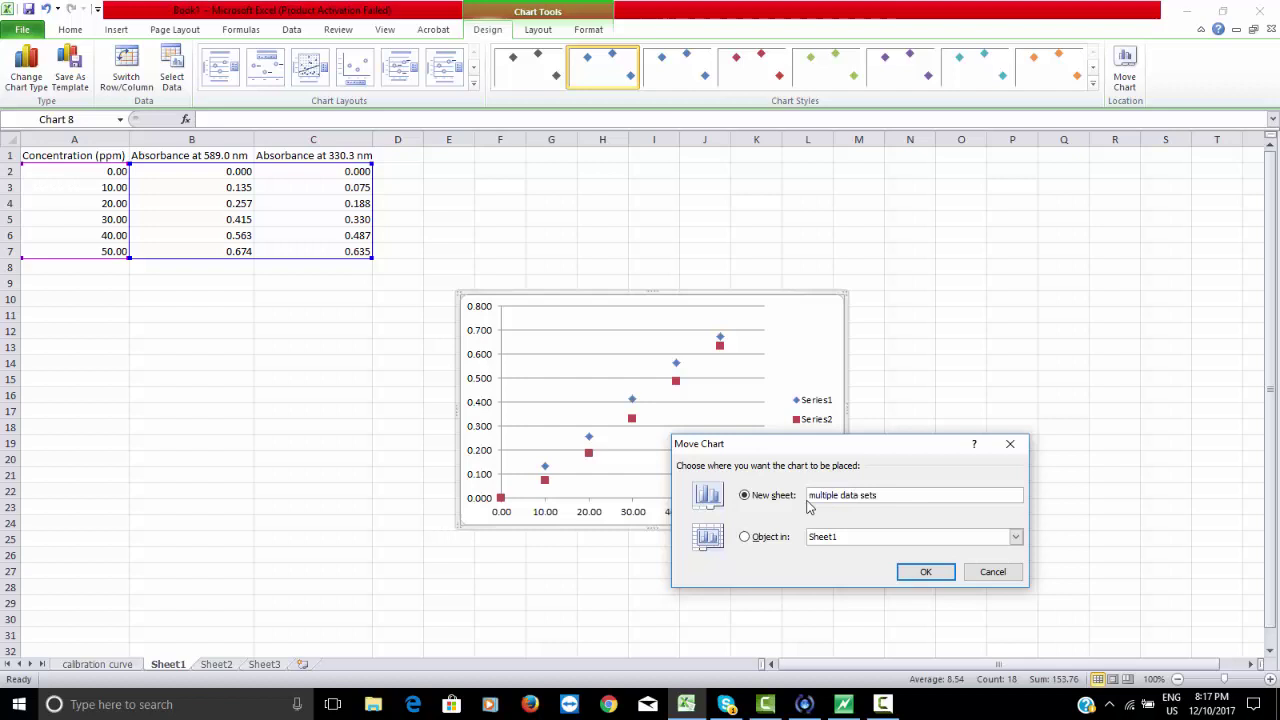
pyautogui.press('Return')
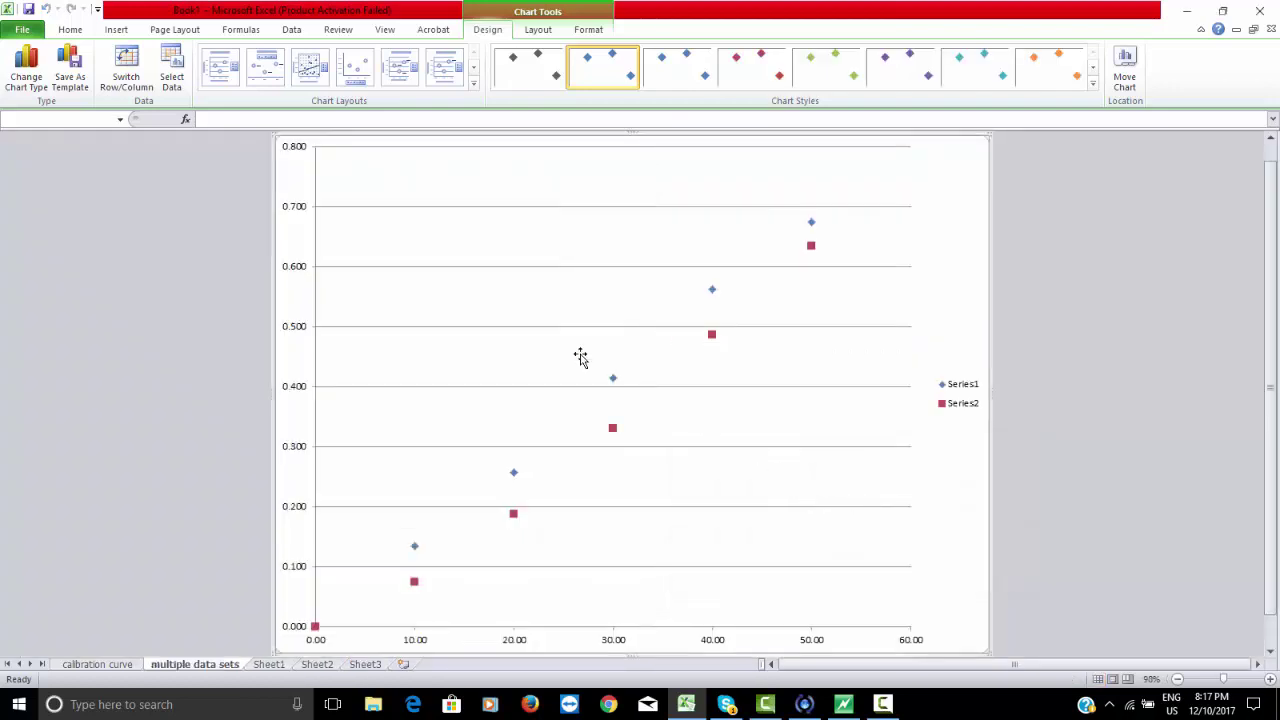
# Add an above-chart title, a horizontal title below the axis and a rotated vertical axis title
pyautogui.click(537, 30)
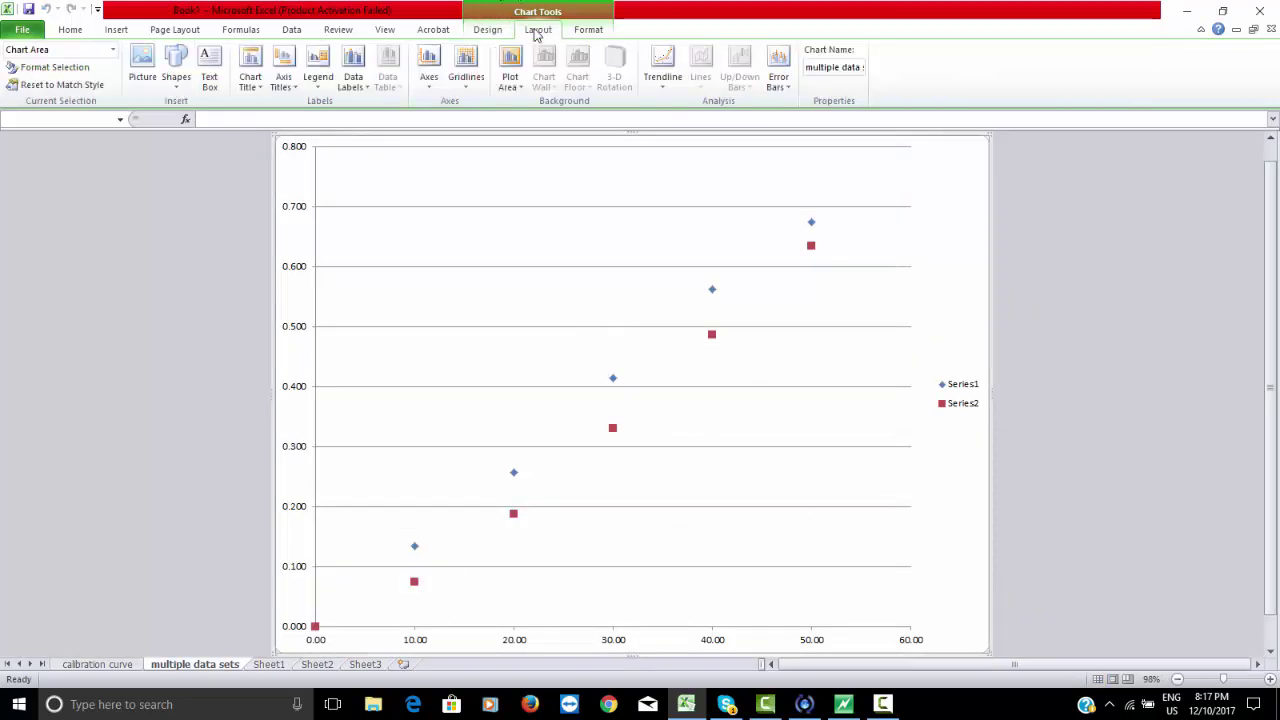
pyautogui.click(250, 78)
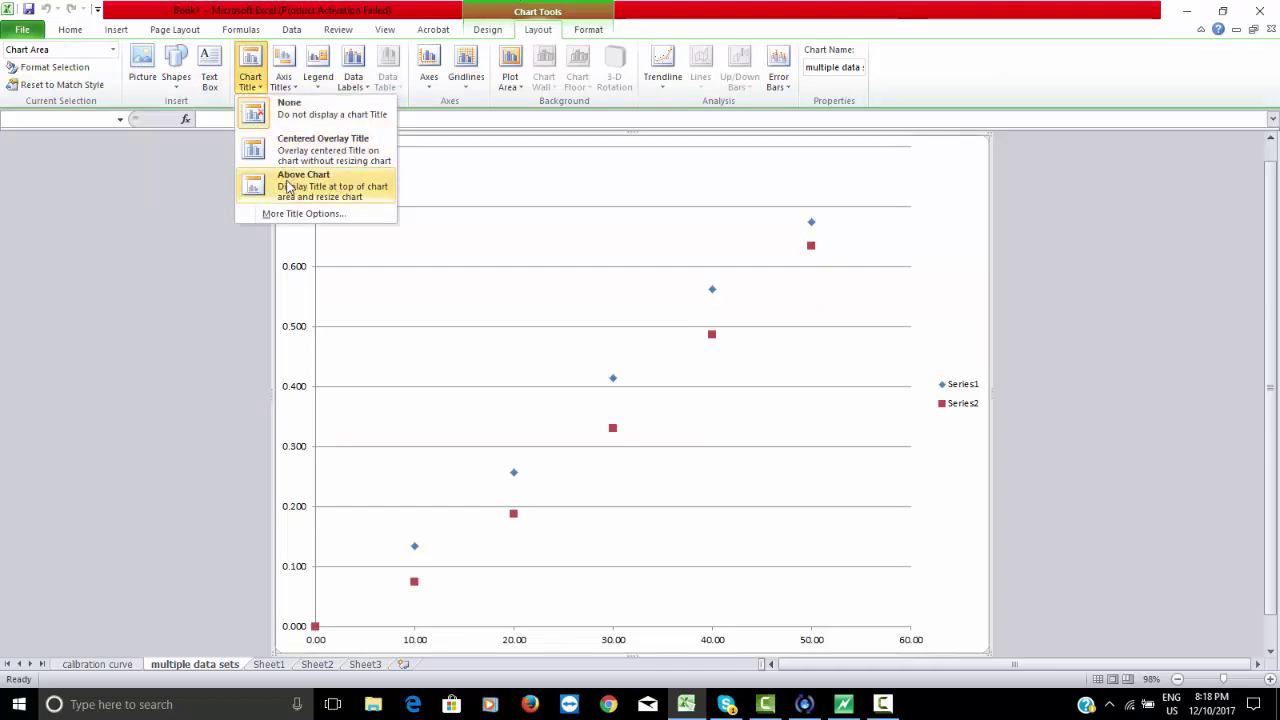
pyautogui.click(295, 180)
pyautogui.click(284, 78)
pyautogui.moveTo(352, 104)
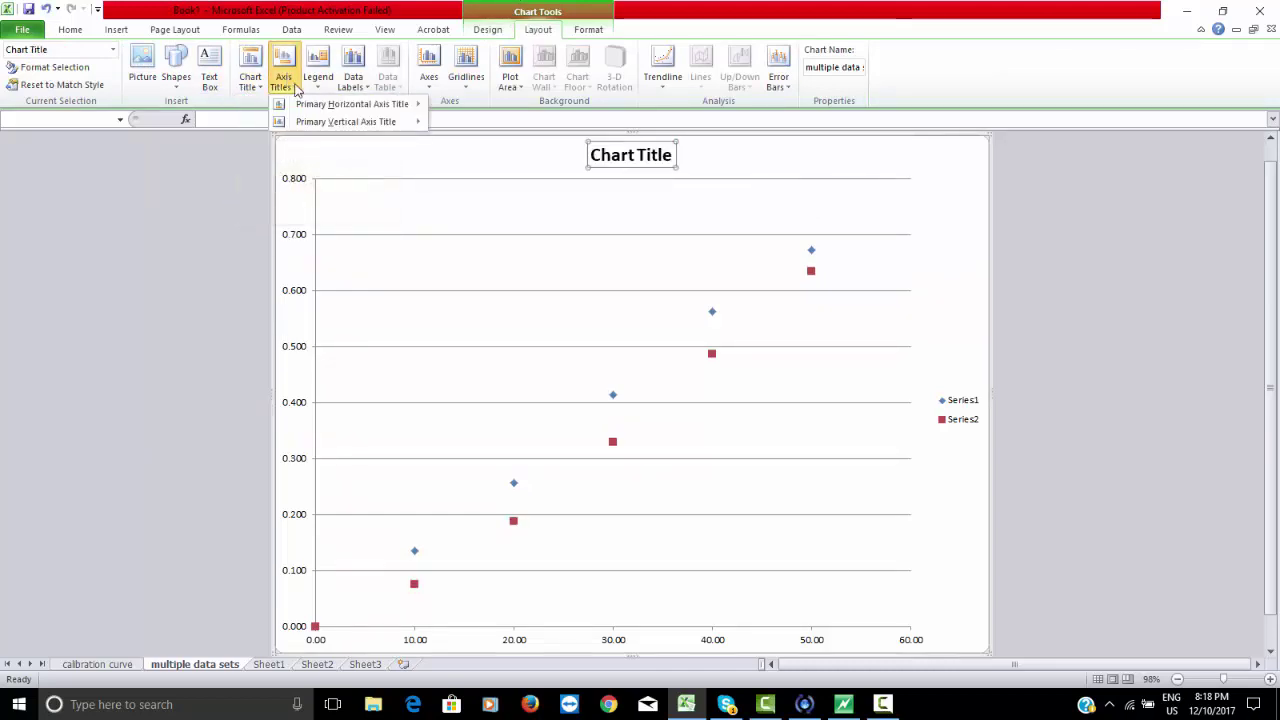
pyautogui.click(514, 152)
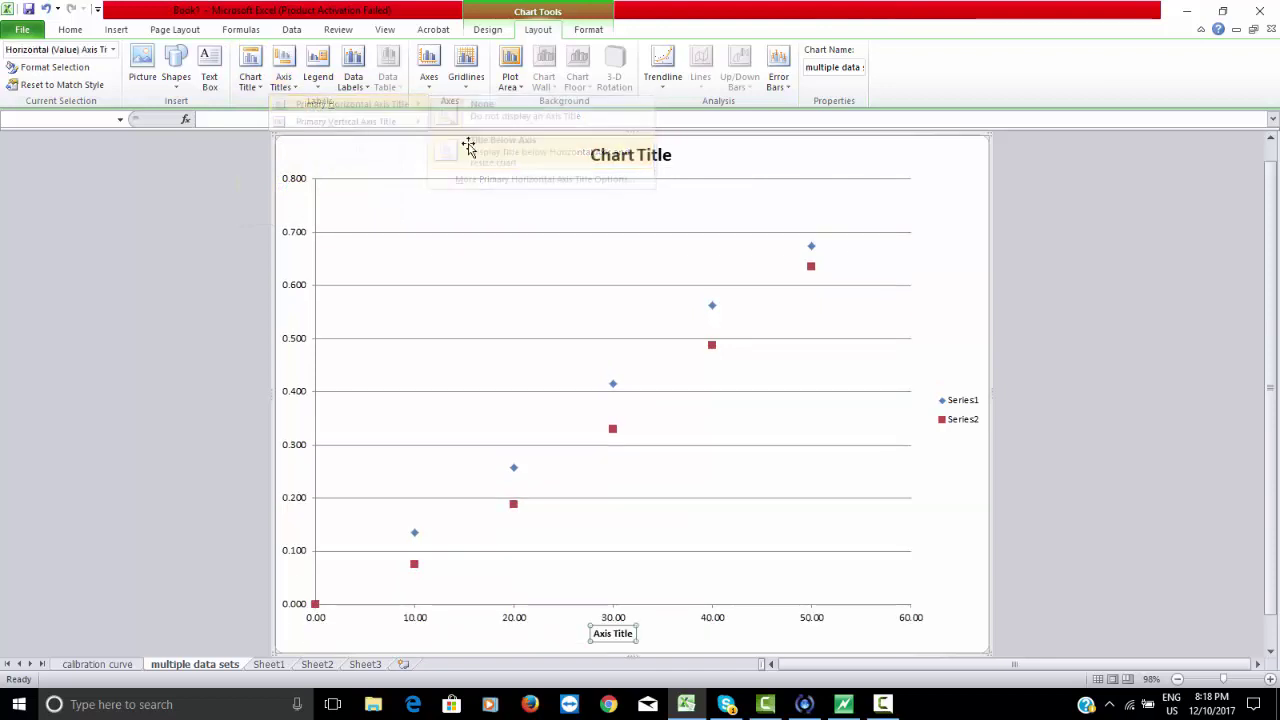
pyautogui.click(284, 76)
pyautogui.moveTo(346, 121)
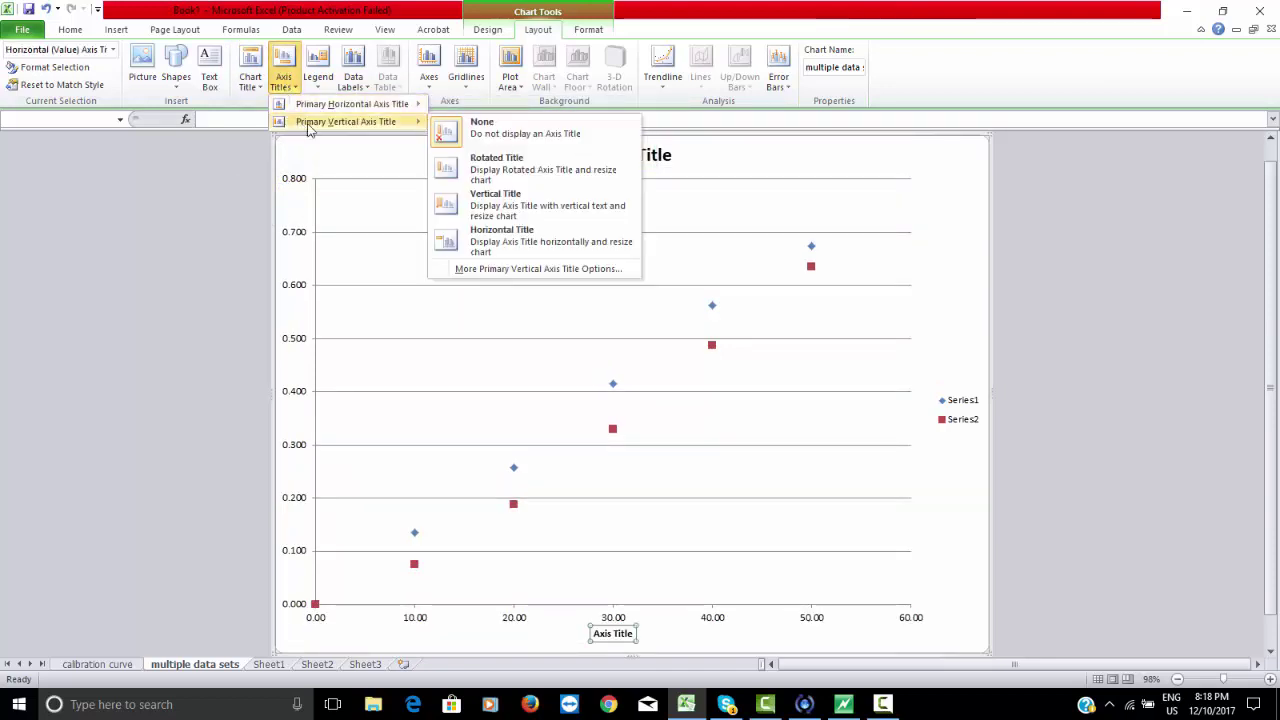
pyautogui.click(500, 189)
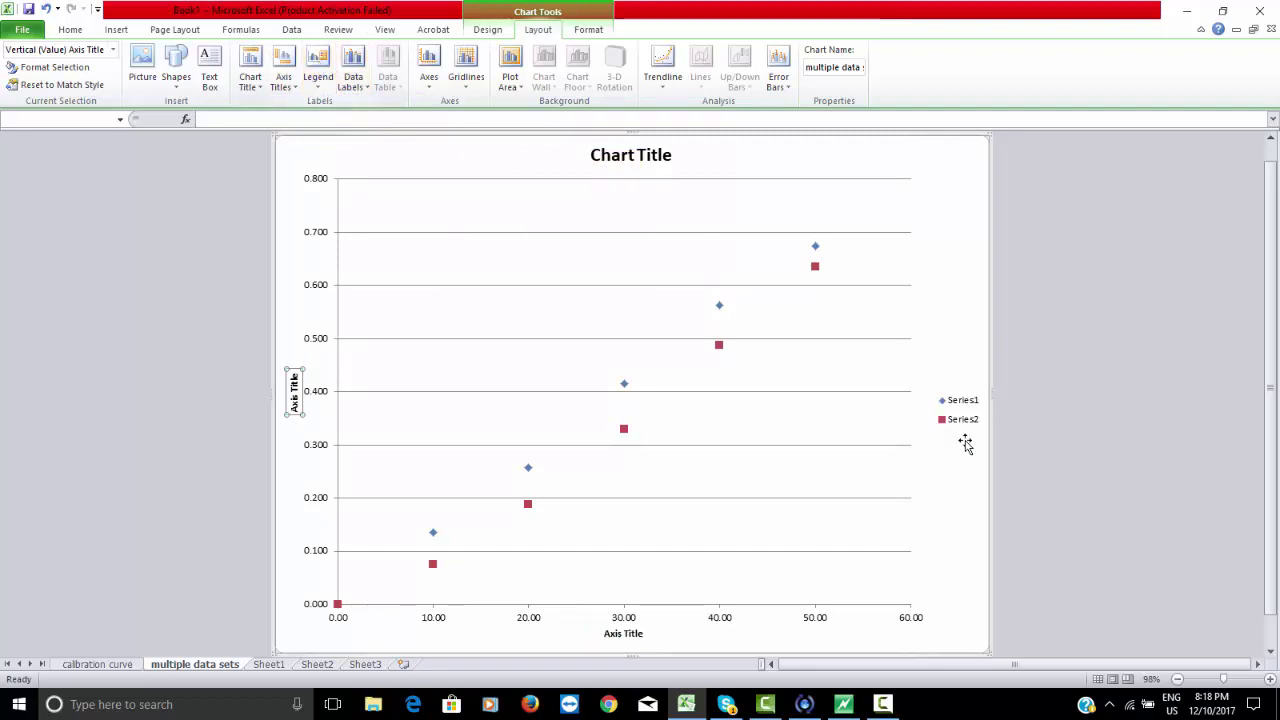
# Add major and minor gridlines in both the horizontal and vertical directions
pyautogui.click(466, 70)
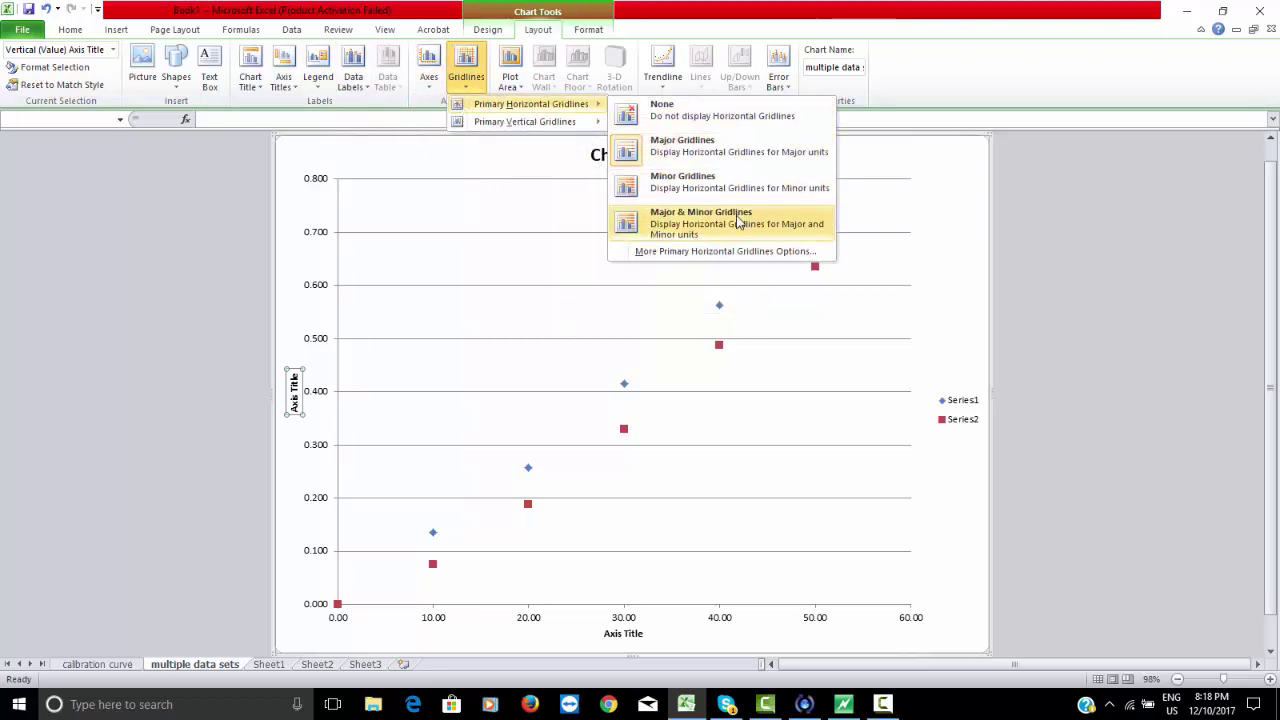
pyautogui.click(737, 222)
pyautogui.click(464, 80)
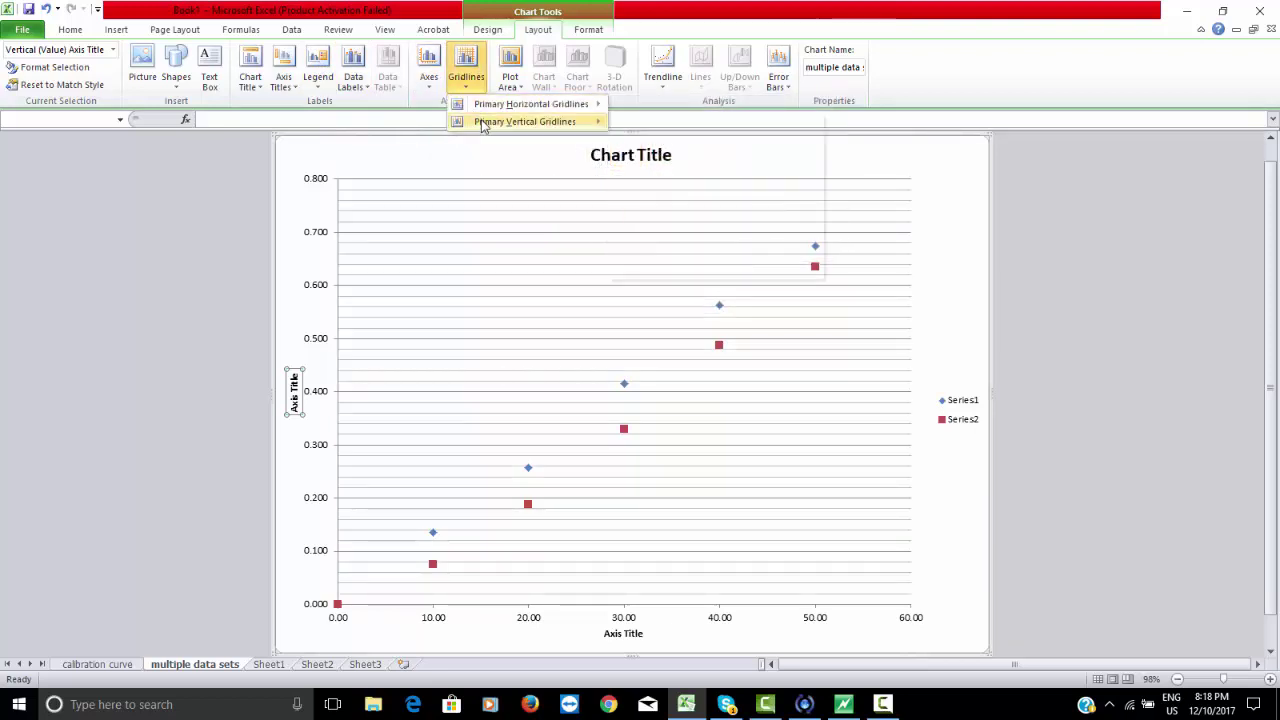
pyautogui.moveTo(524, 121)
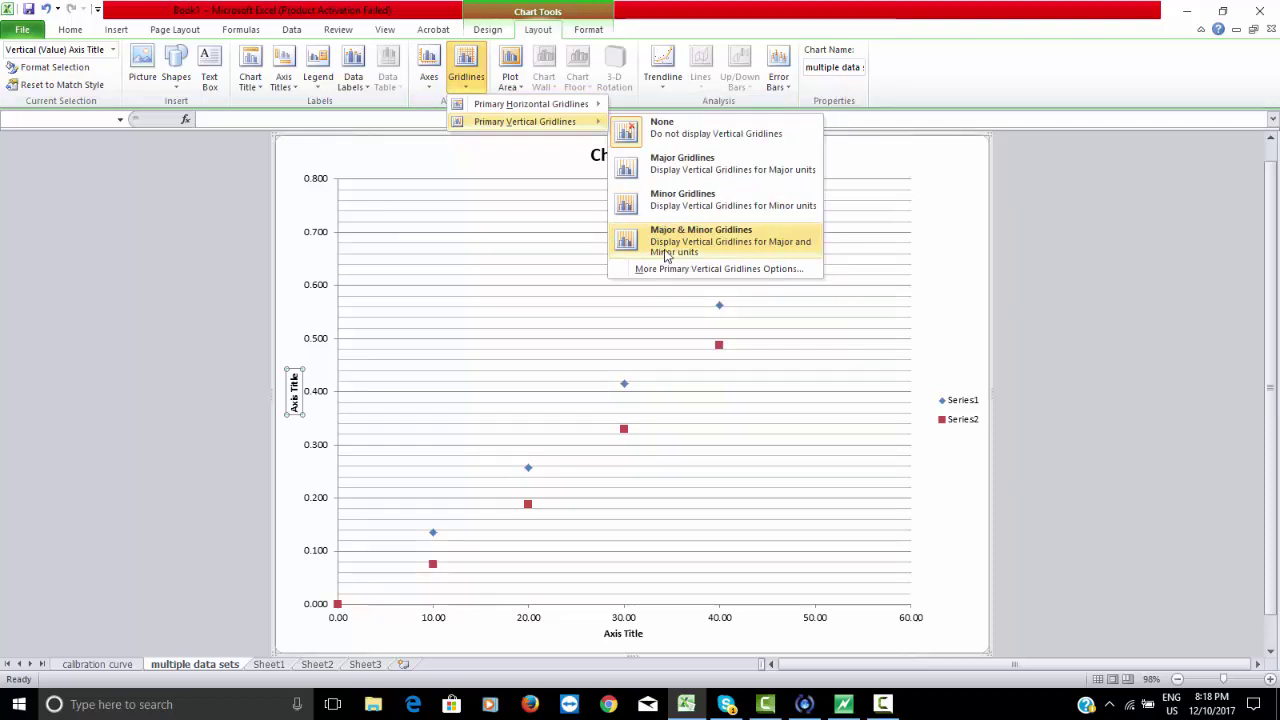
pyautogui.click(672, 246)
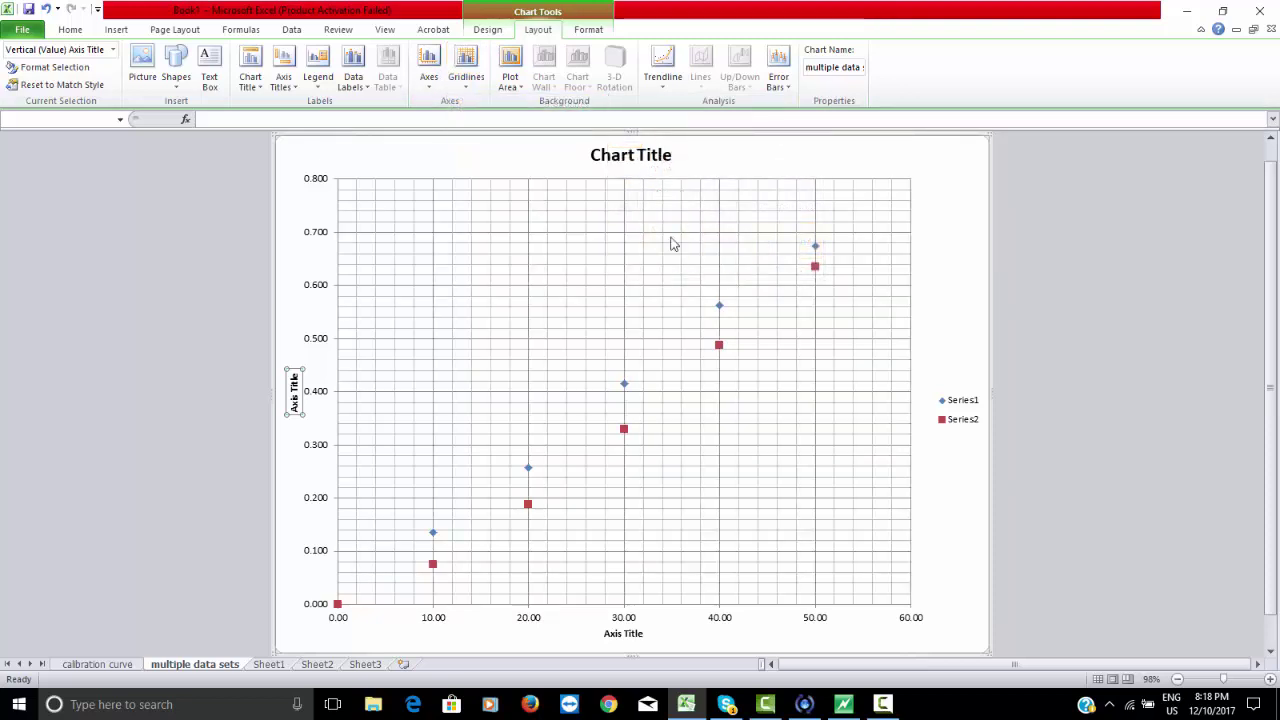
# Add a linear trendline to Series1 and another to Series2
pyautogui.click(673, 79)
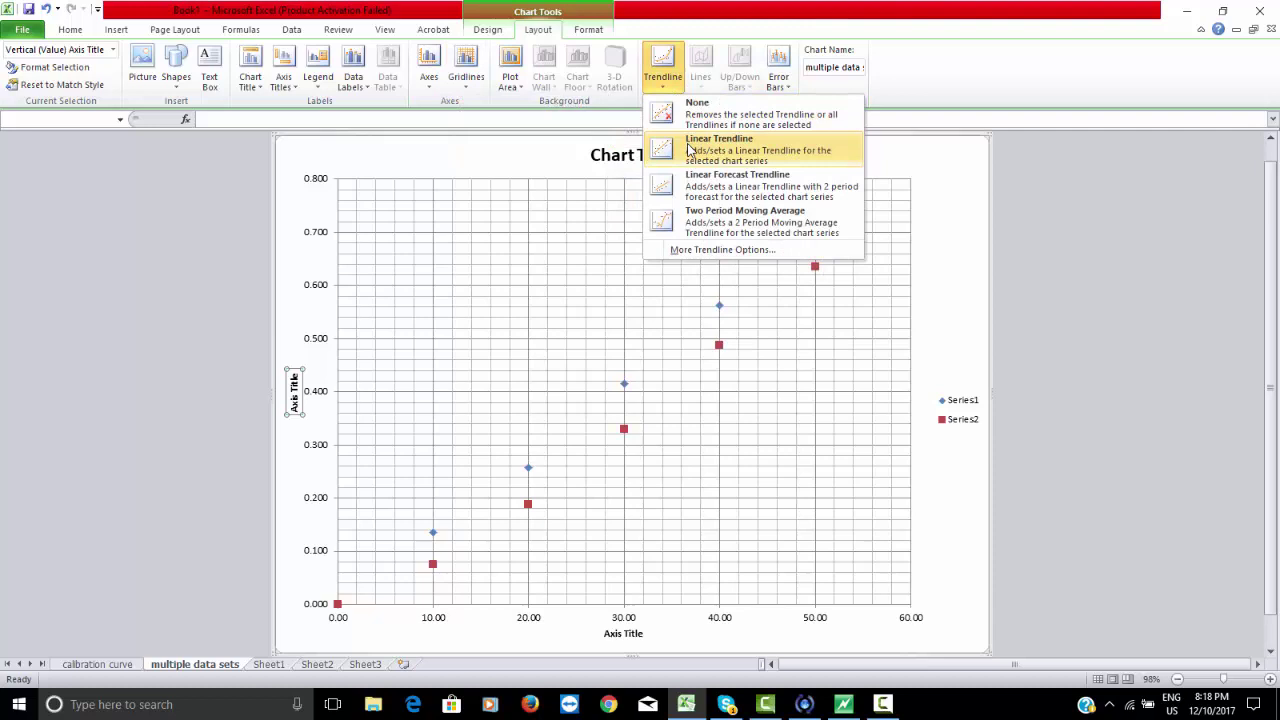
pyautogui.click(686, 157)
pyautogui.click(608, 404)
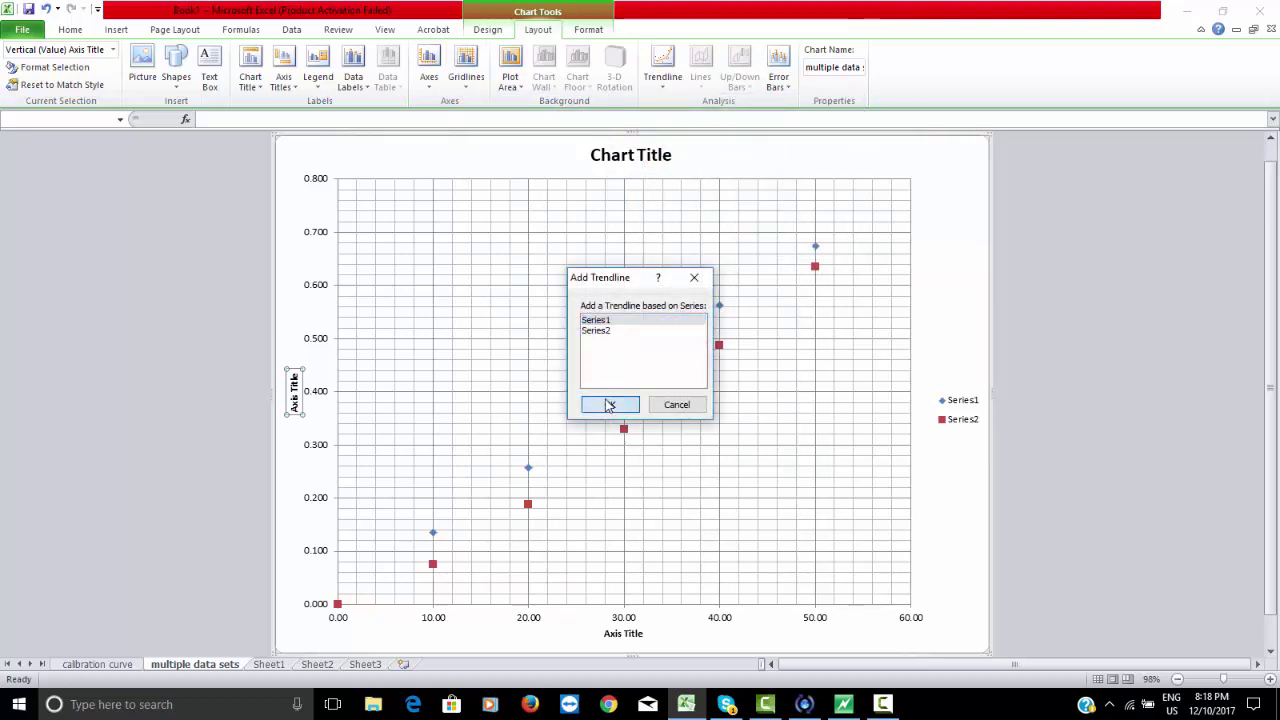
pyautogui.click(672, 70)
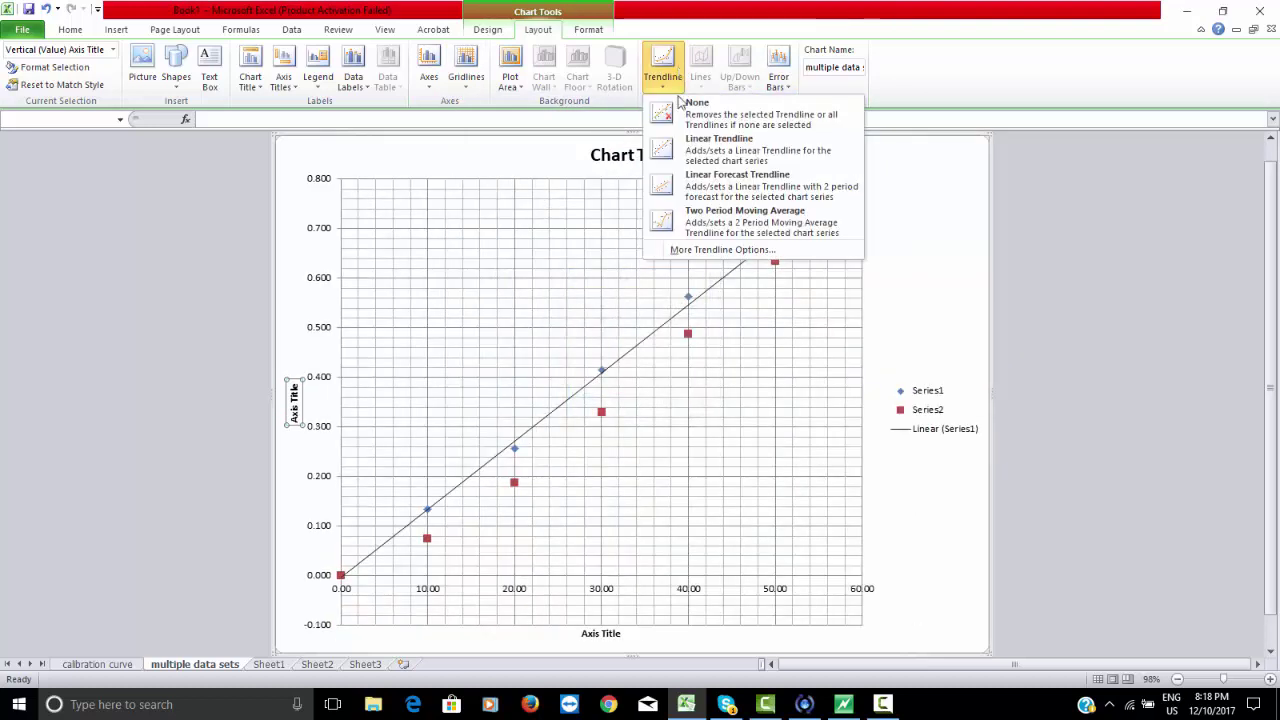
pyautogui.click(680, 150)
pyautogui.click(646, 331)
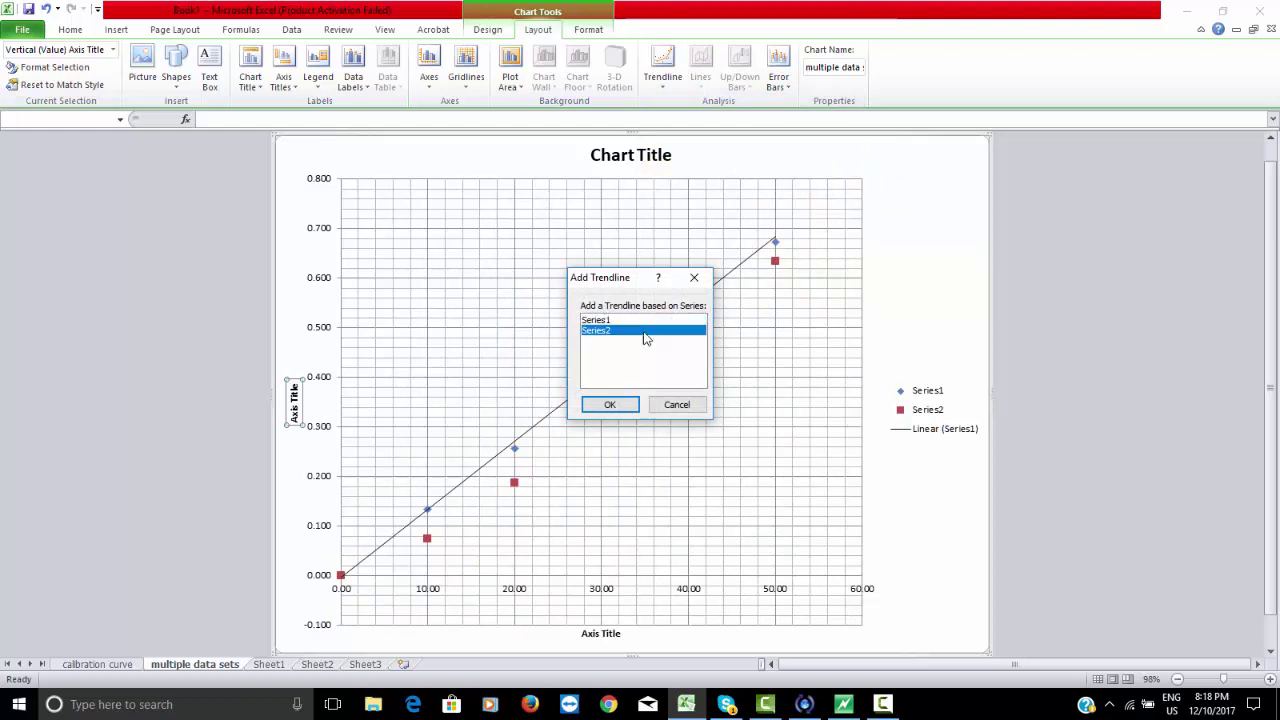
pyautogui.click(614, 405)
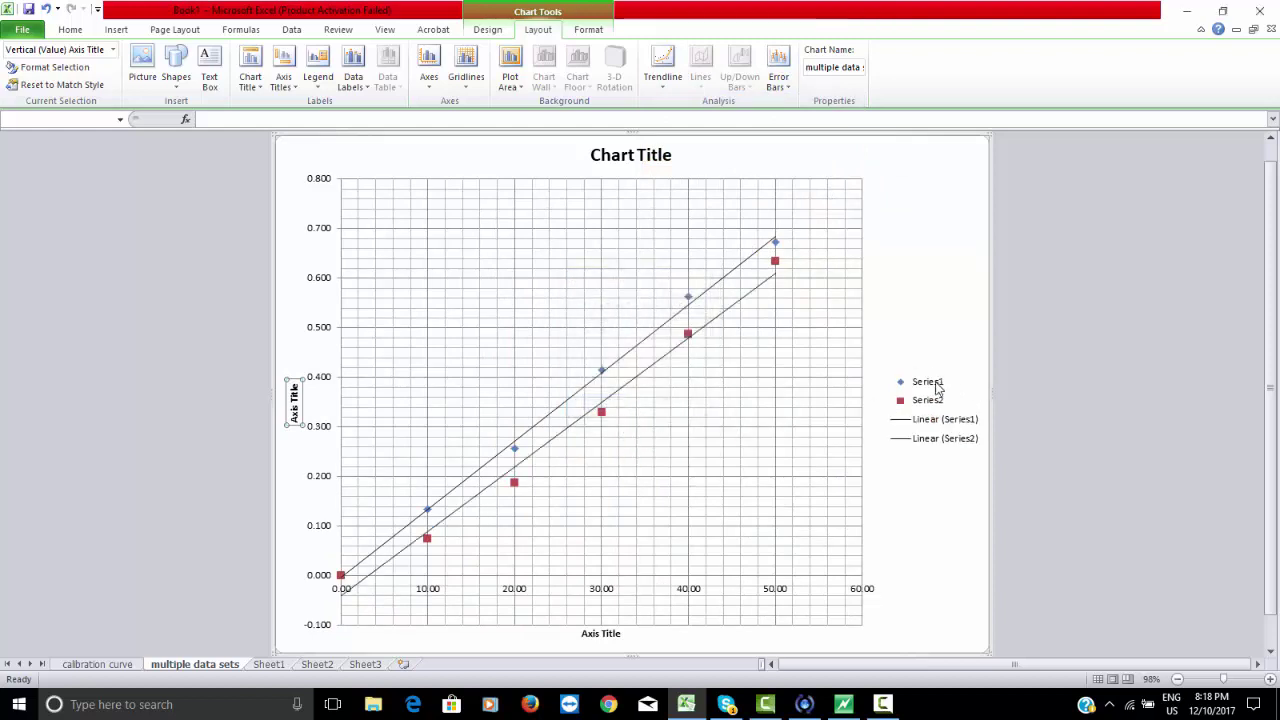
# Open the chart's Select Data source dialog from the legend
pyautogui.click(936, 386)
pyautogui.click(934, 388)
pyautogui.doubleClick(934, 388)
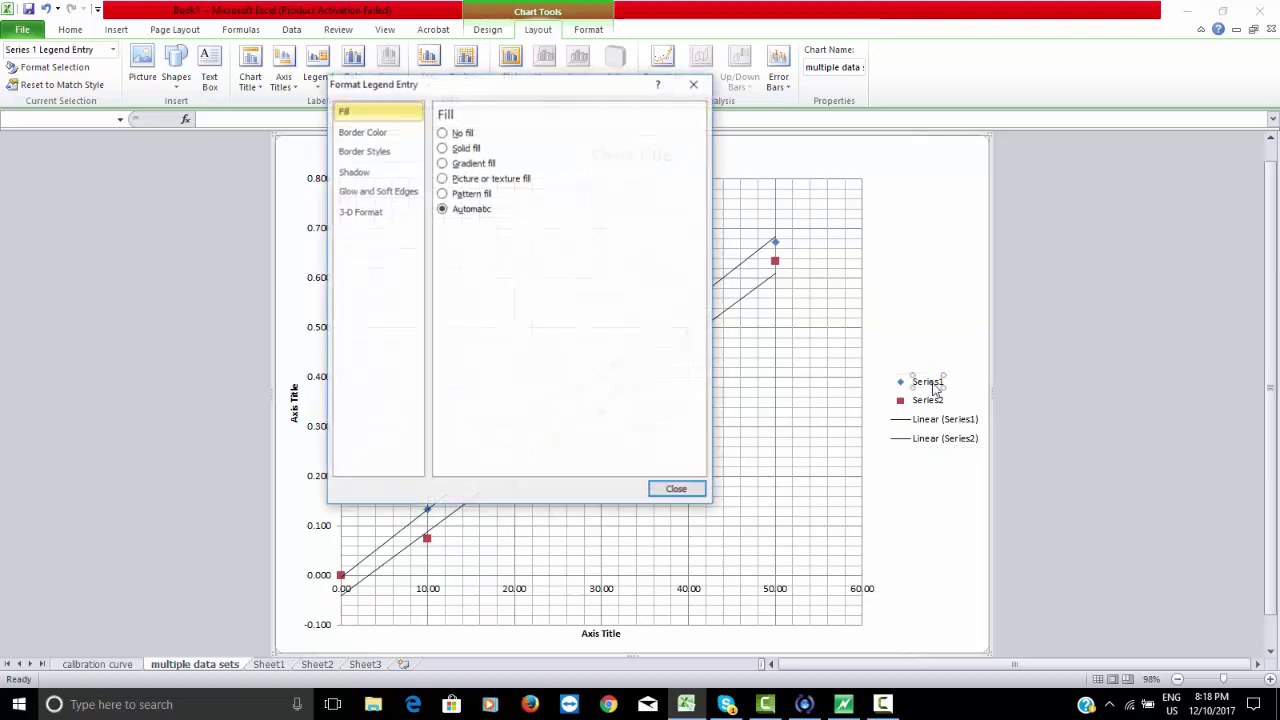
pyautogui.click(676, 489)
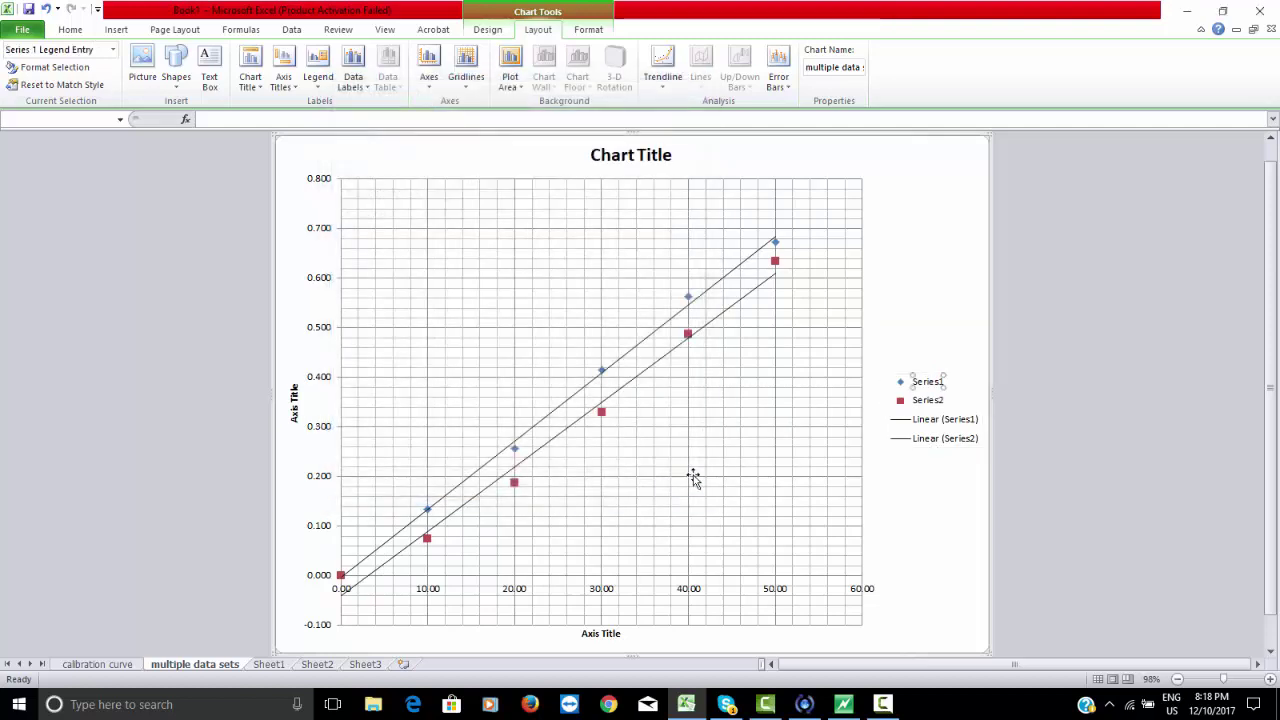
pyautogui.rightClick(936, 386)
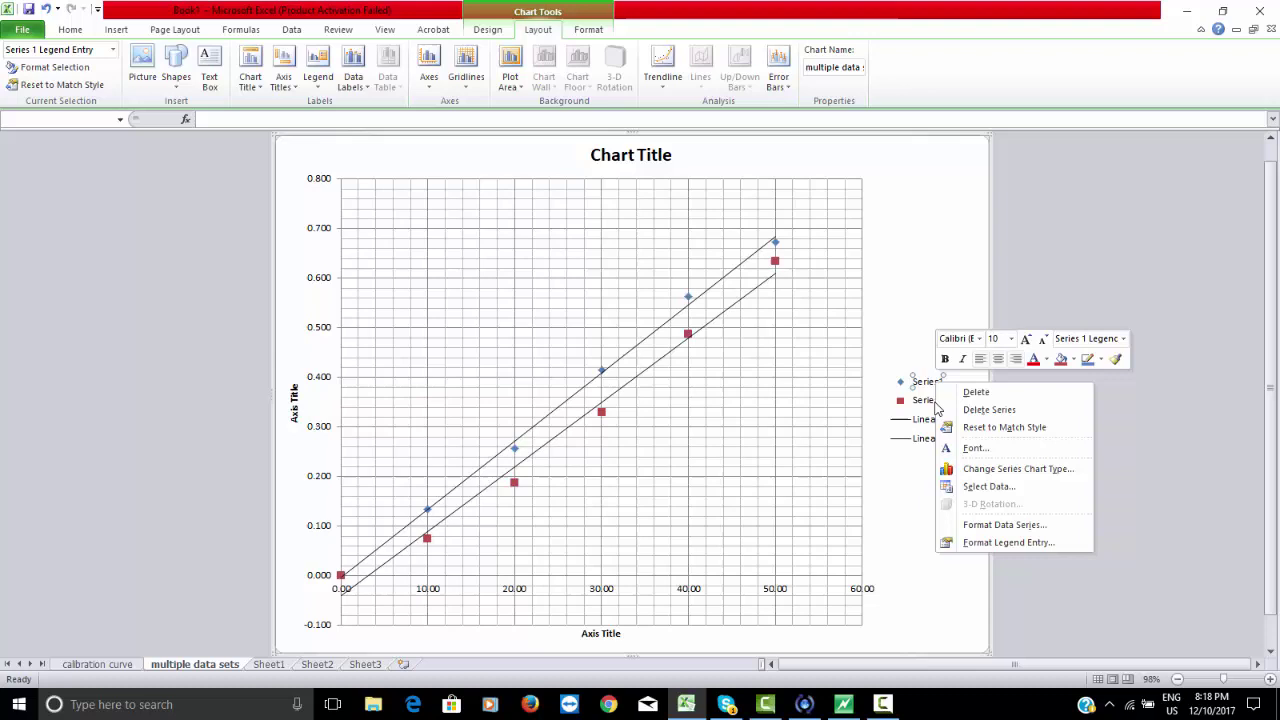
pyautogui.click(957, 488)
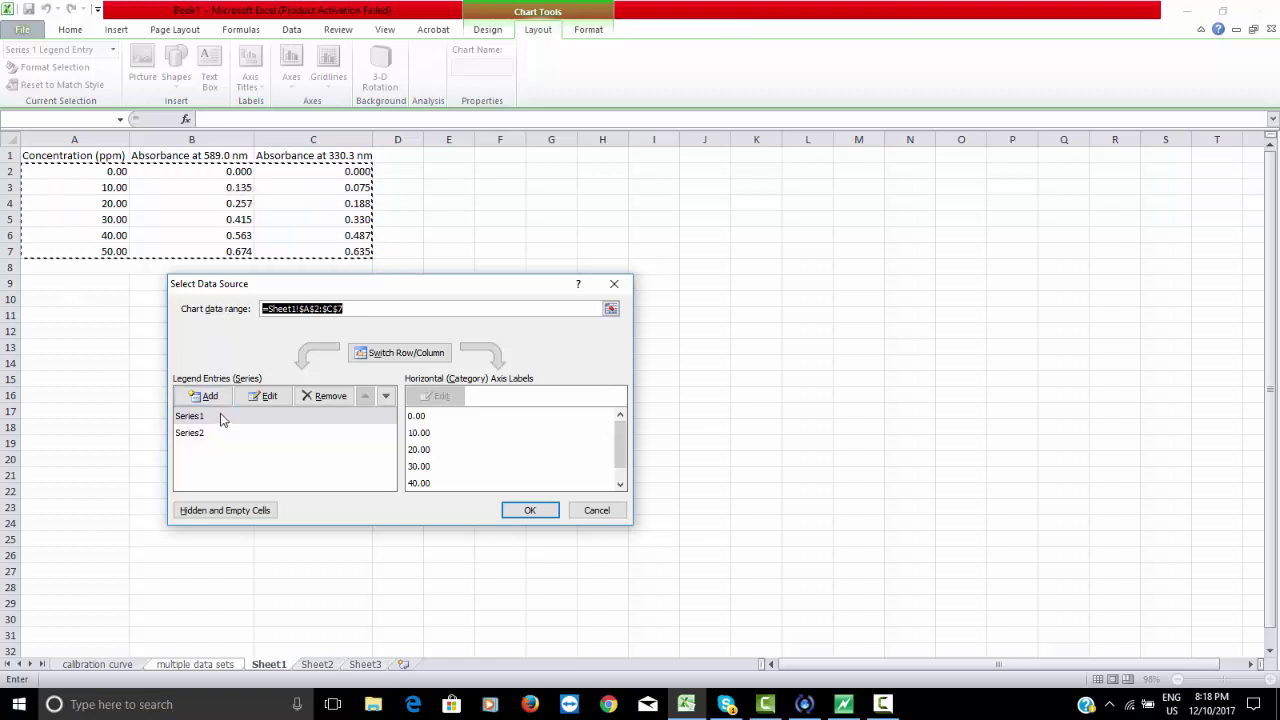
# Rename Series1 to '589.0 nm' and Series2 to '330.3 nm' and apply
pyautogui.click(266, 396)
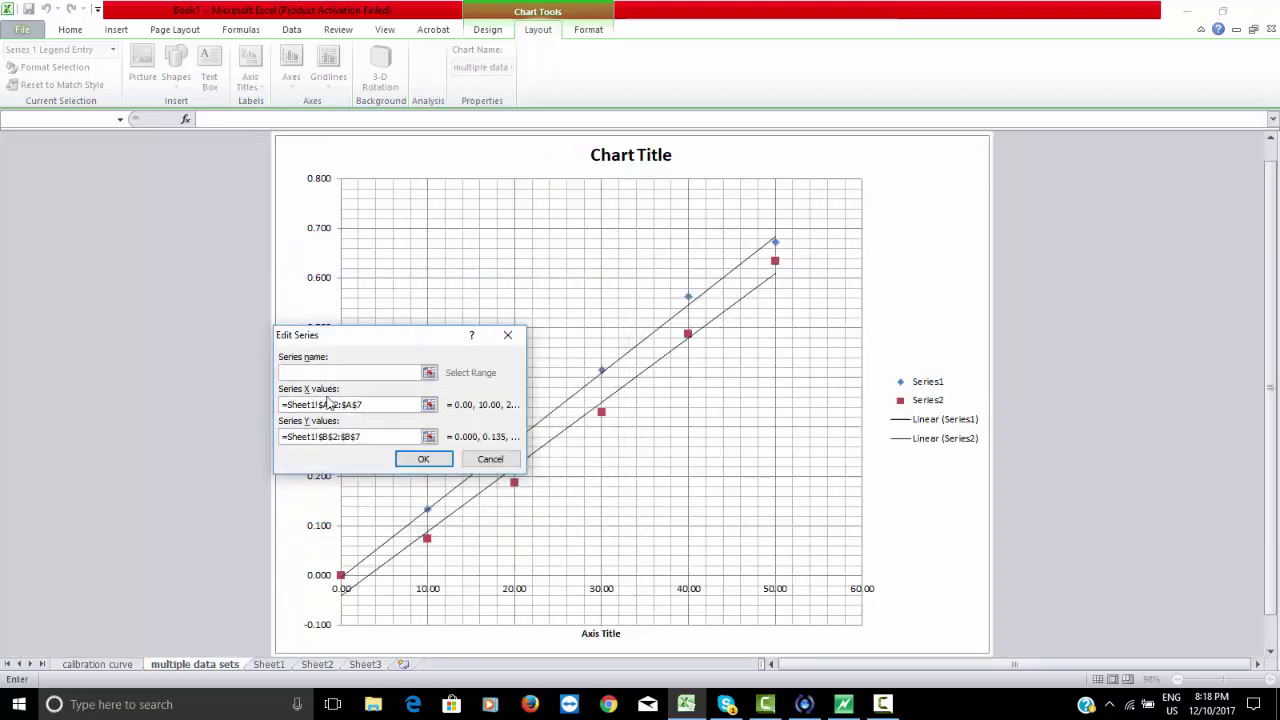
pyautogui.write('$B')
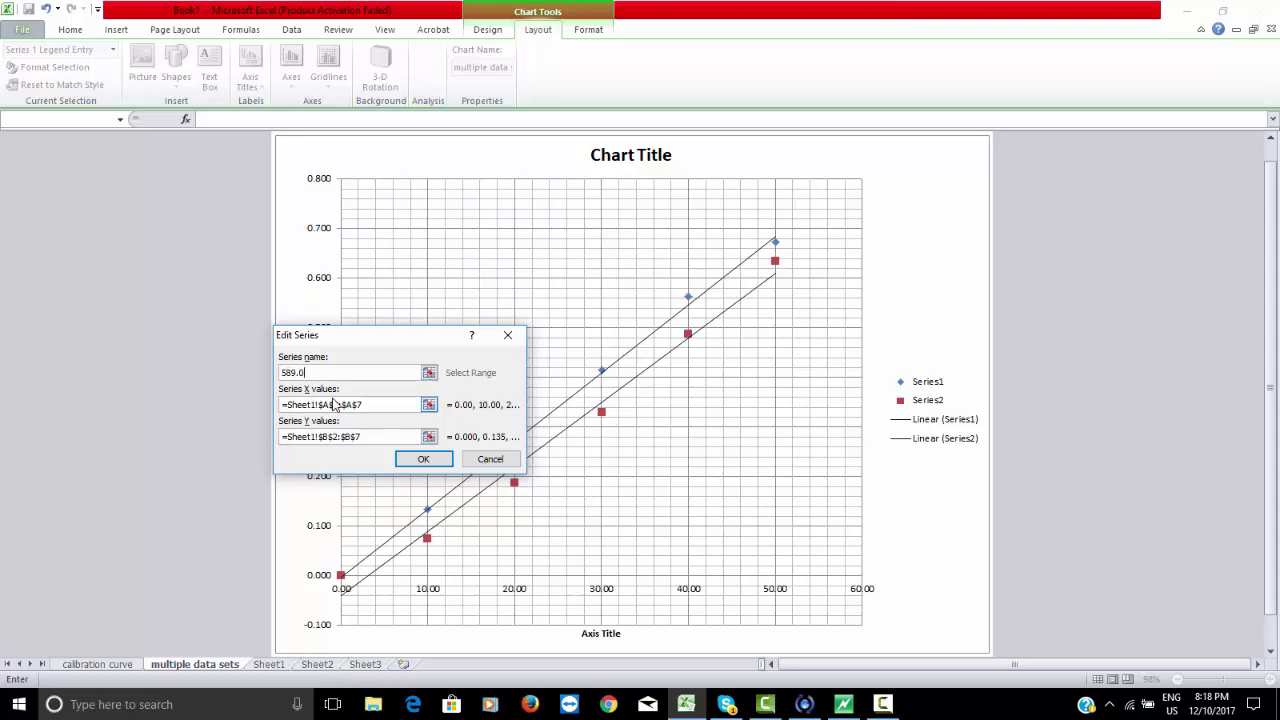
pyautogui.click(423, 458)
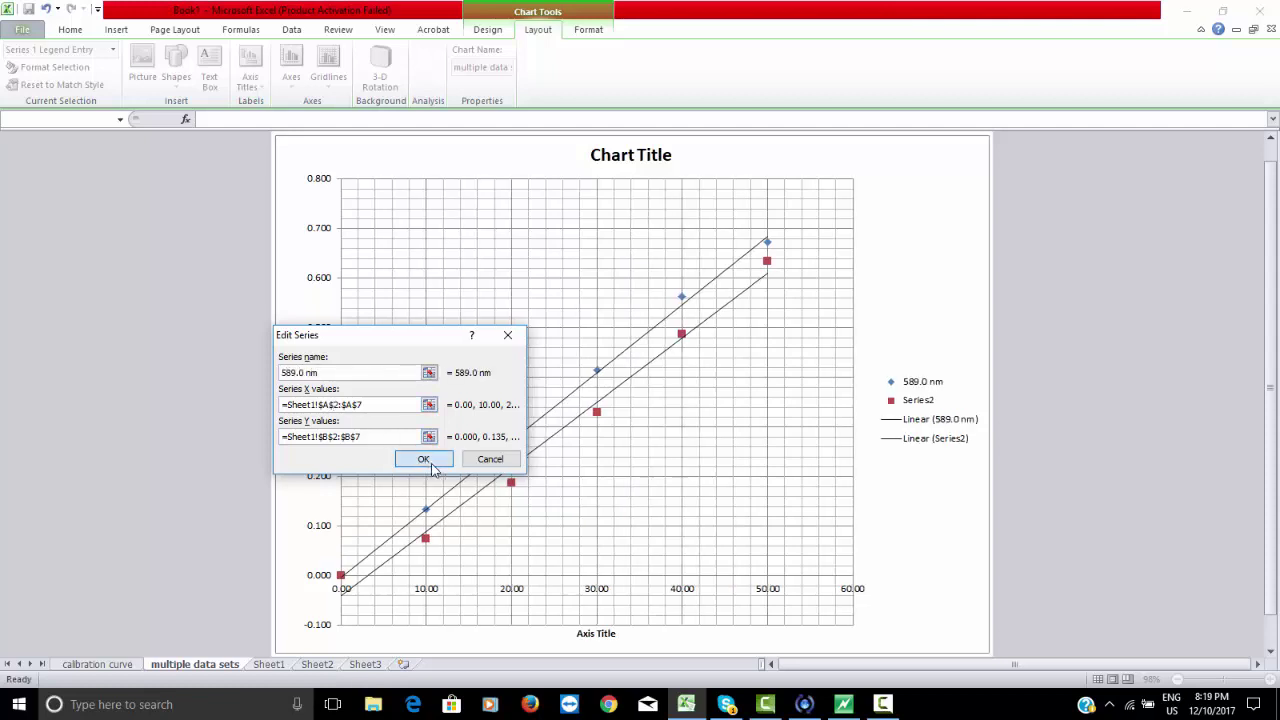
pyautogui.click(204, 434)
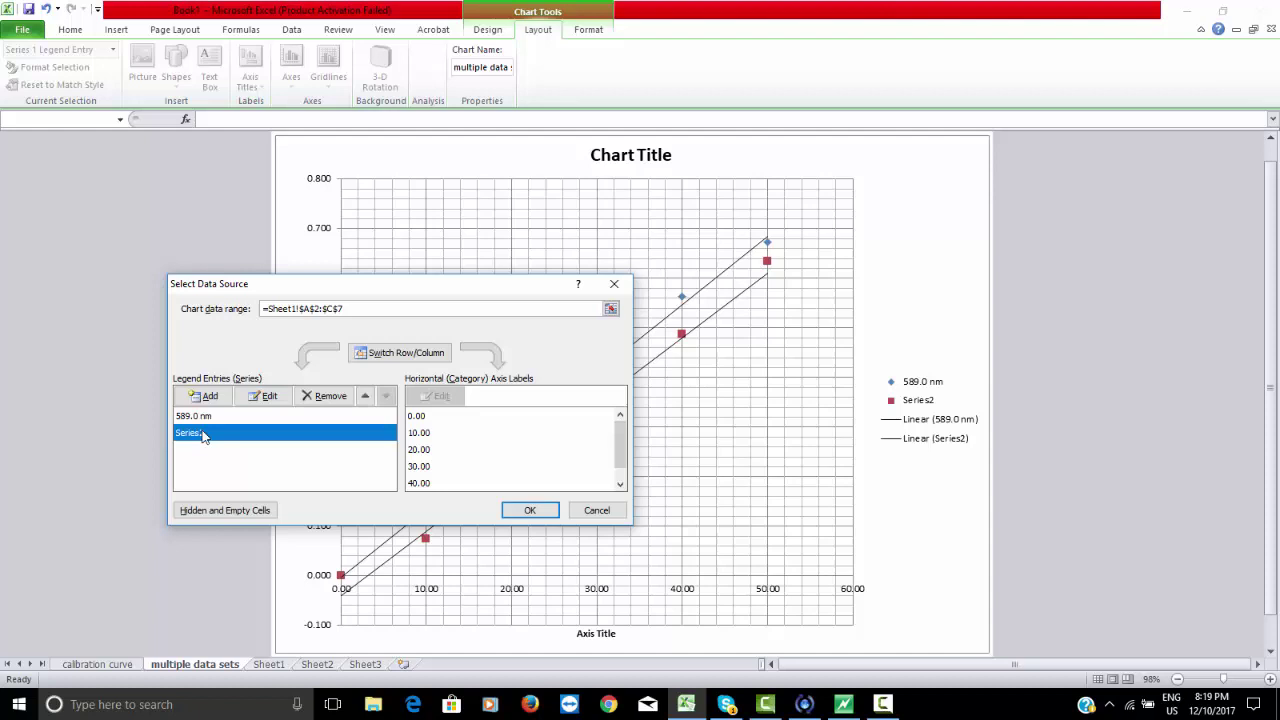
pyautogui.click(265, 396)
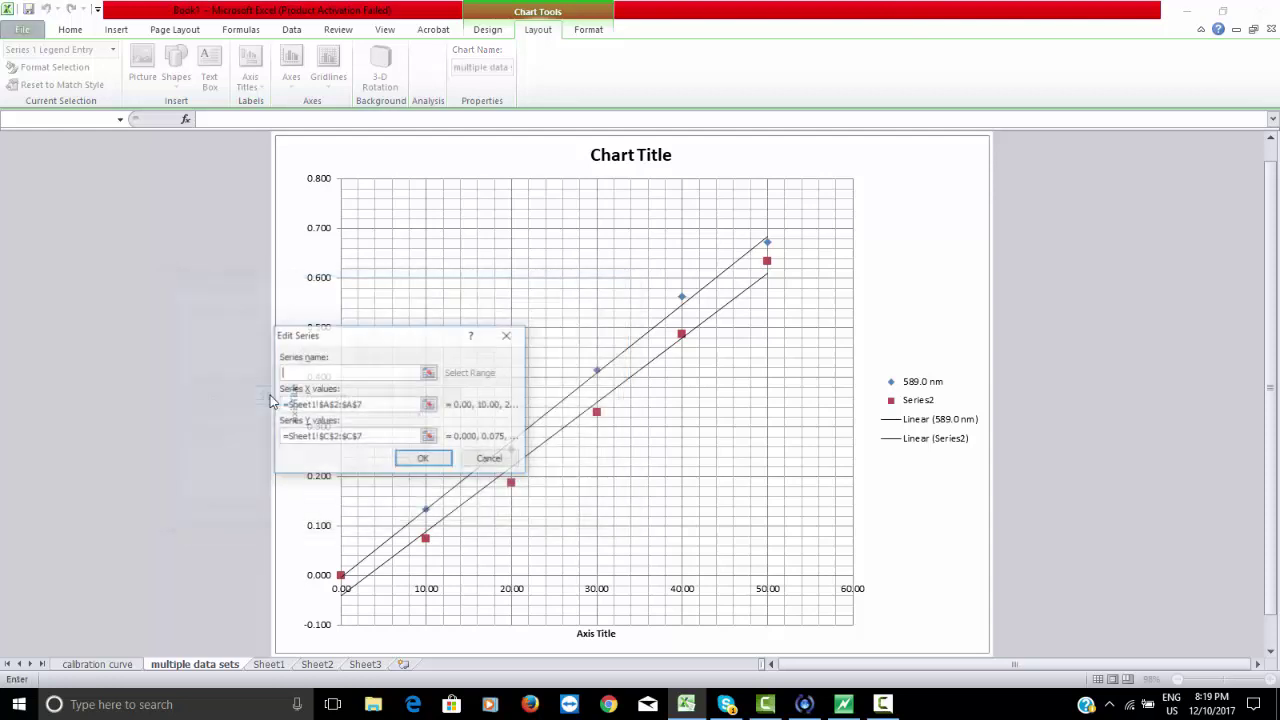
pyautogui.write('330')
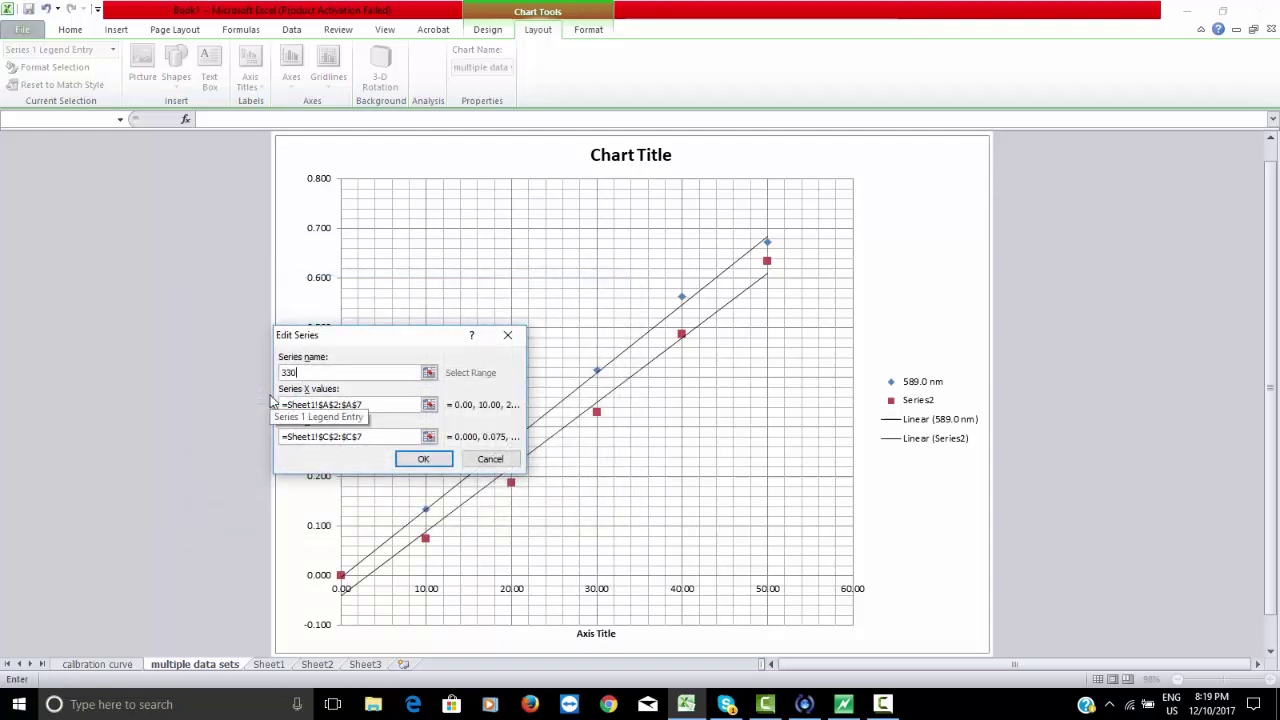
pyautogui.write('.3 nm')
pyautogui.click(444, 460)
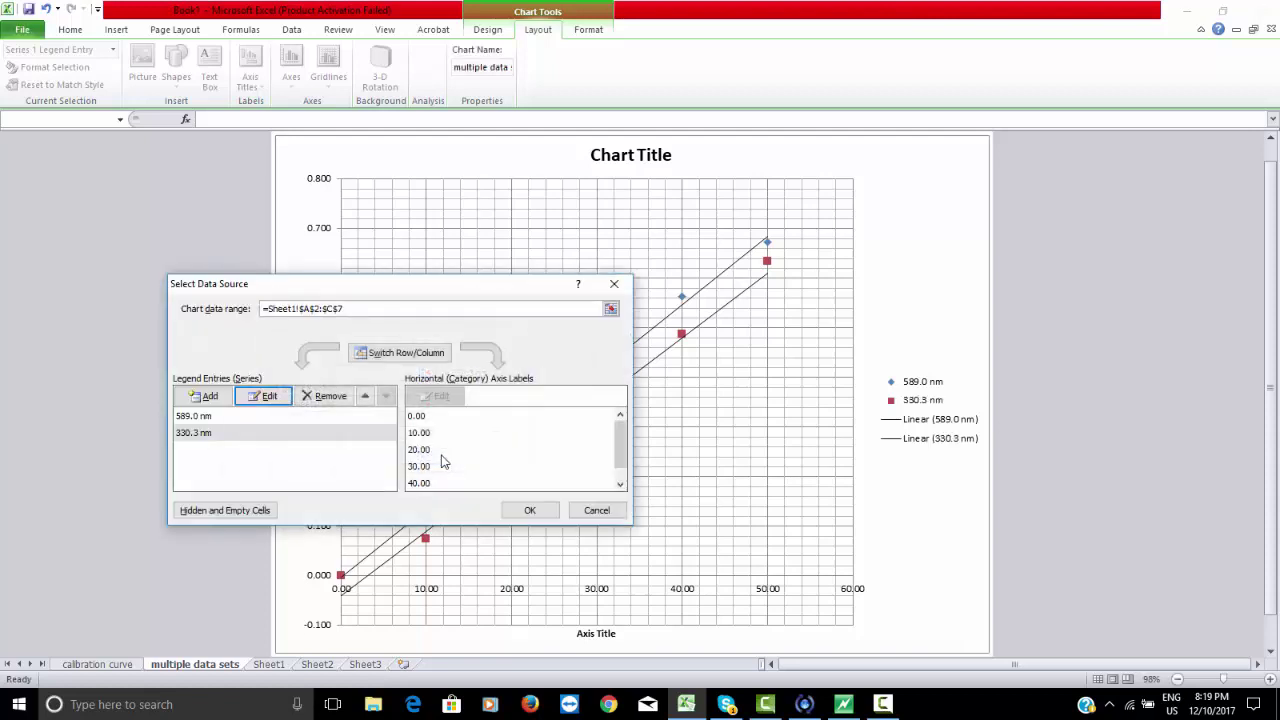
pyautogui.click(528, 510)
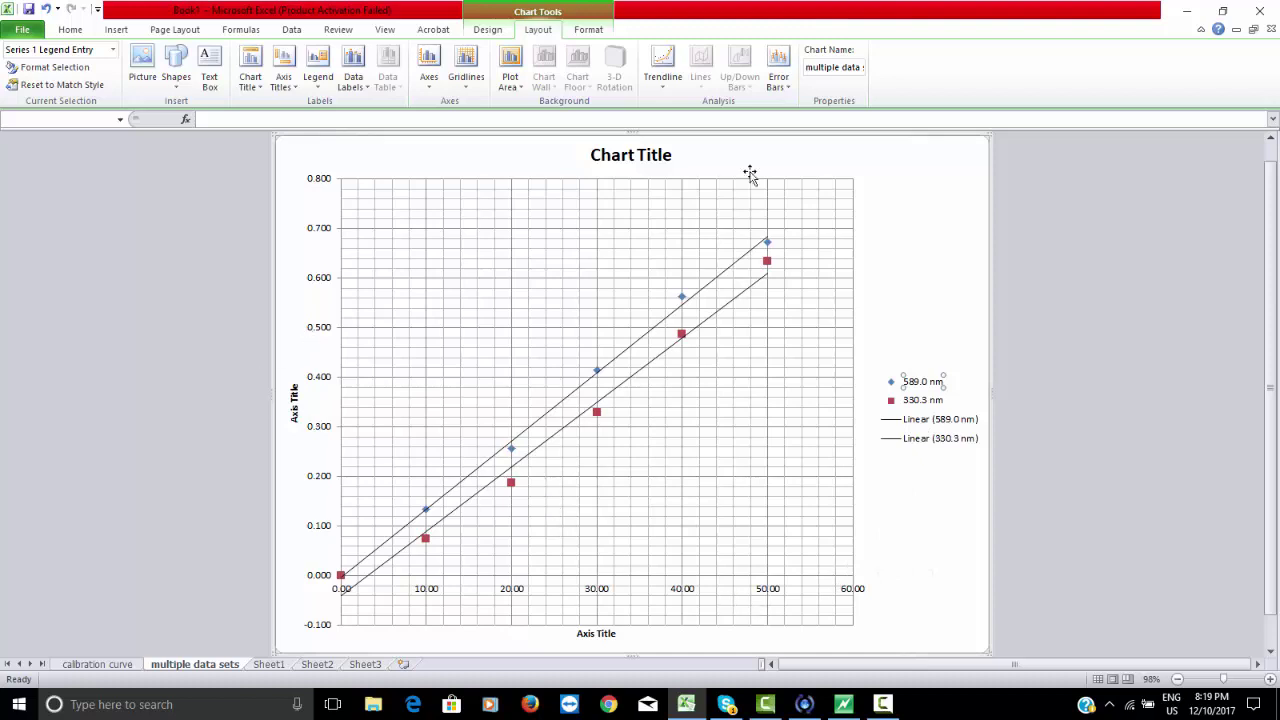
# Replace the axis title placeholders with 'Concentration (ppm)' (horizontal) and 'Absorbance' (vertical)
pyautogui.click(598, 637)
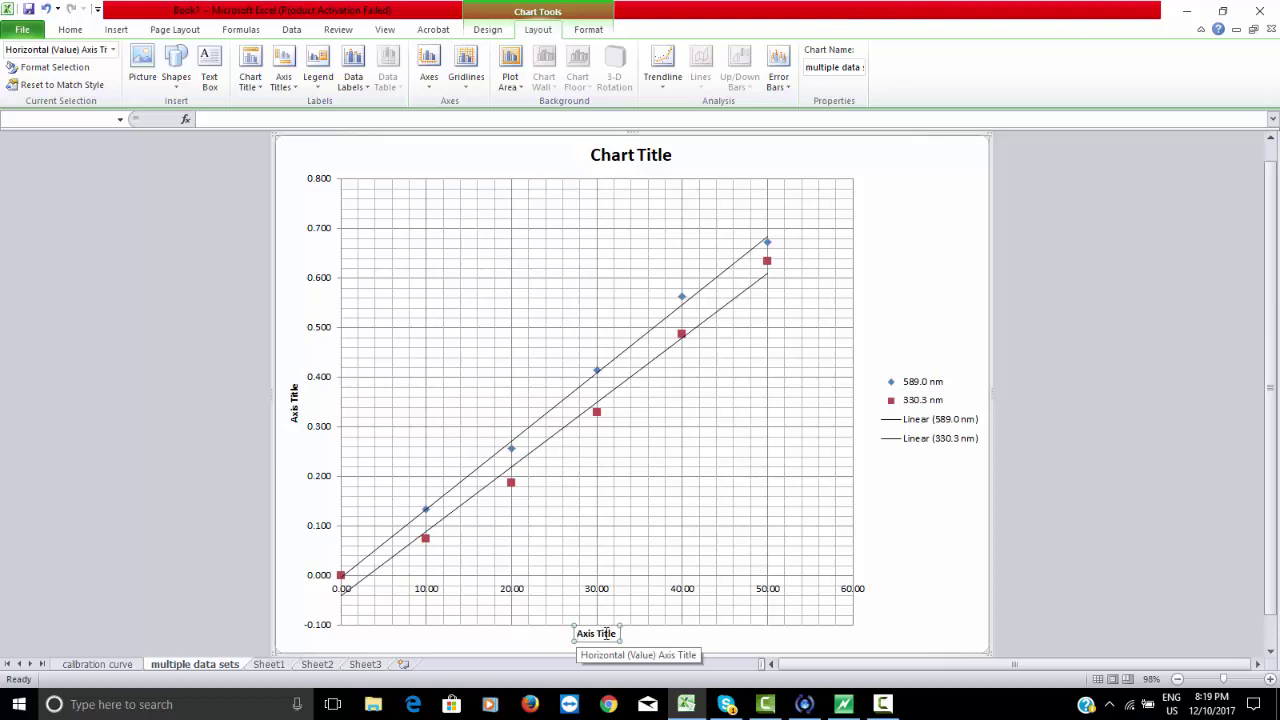
pyautogui.moveTo(613, 636); pyautogui.dragTo(568, 633)
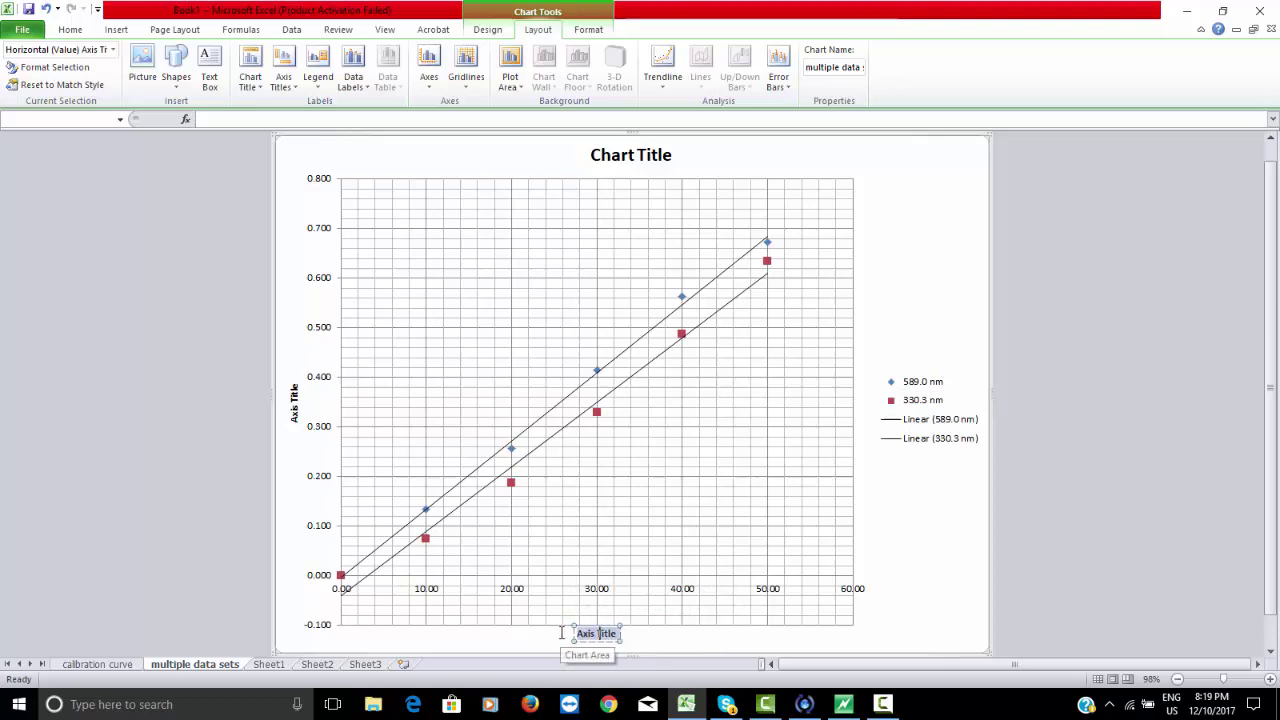
pyautogui.write('Concentration')
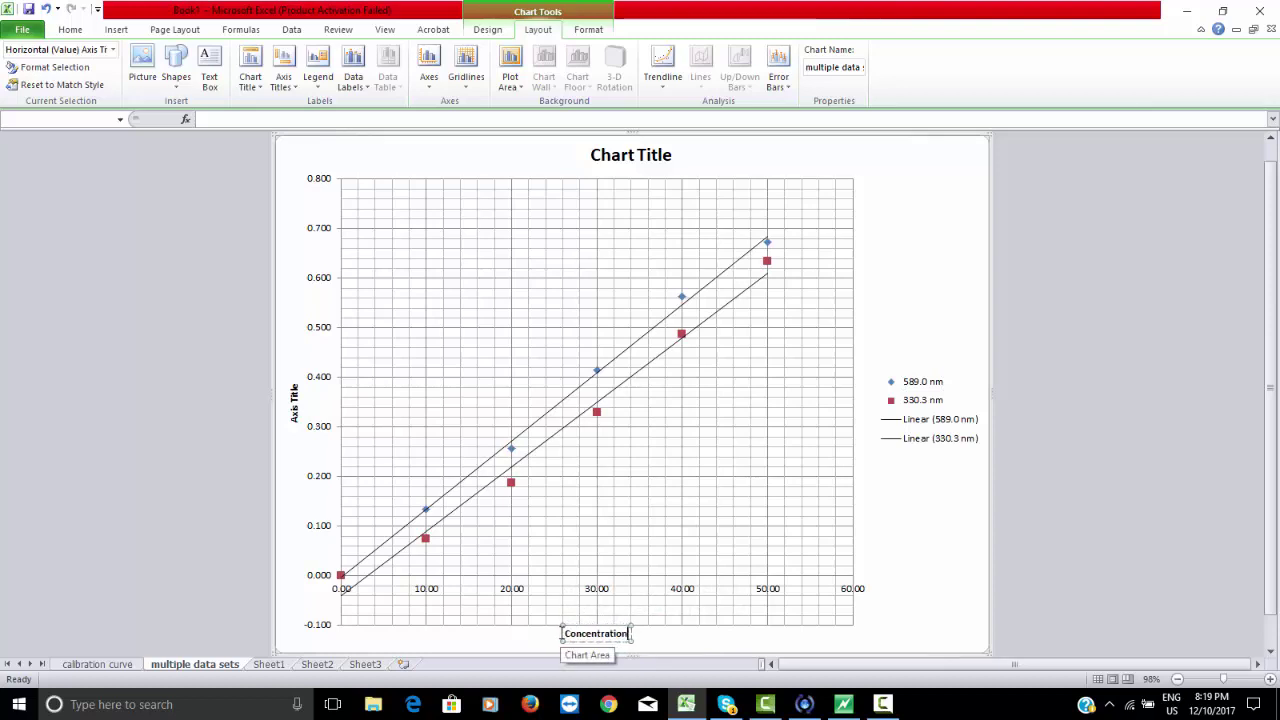
pyautogui.write(' (ppm)')
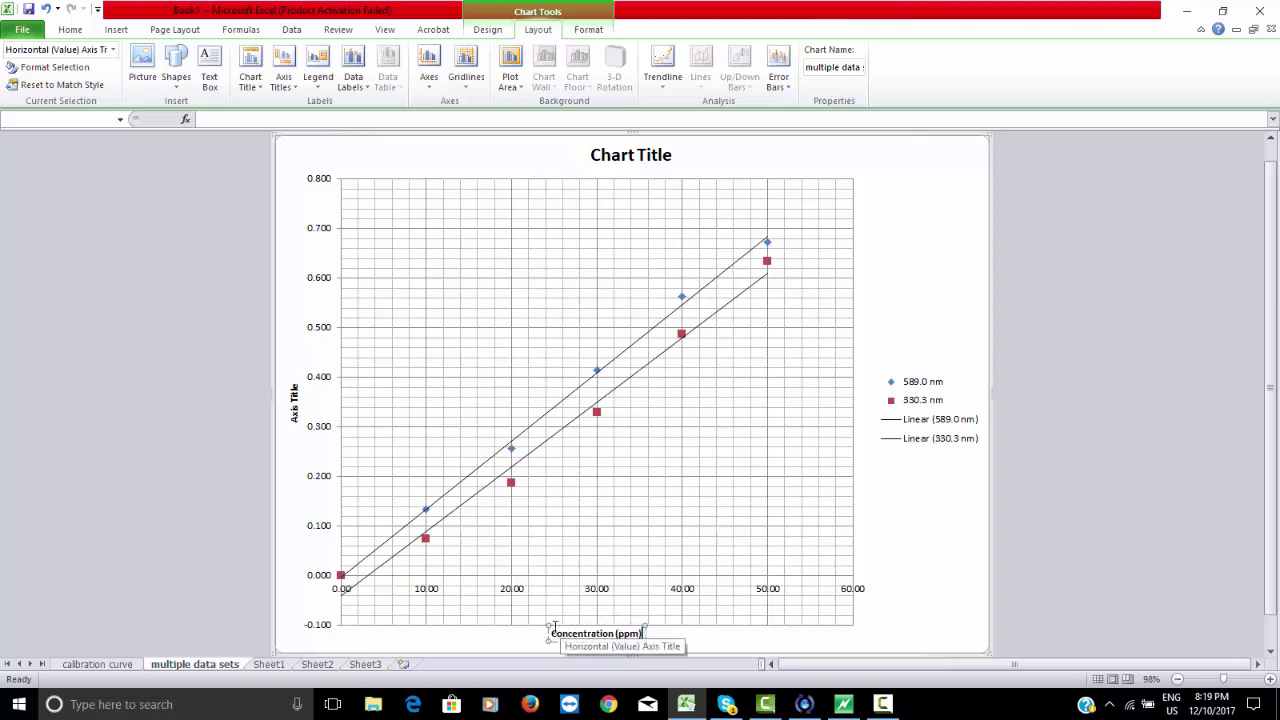
pyautogui.click(295, 405)
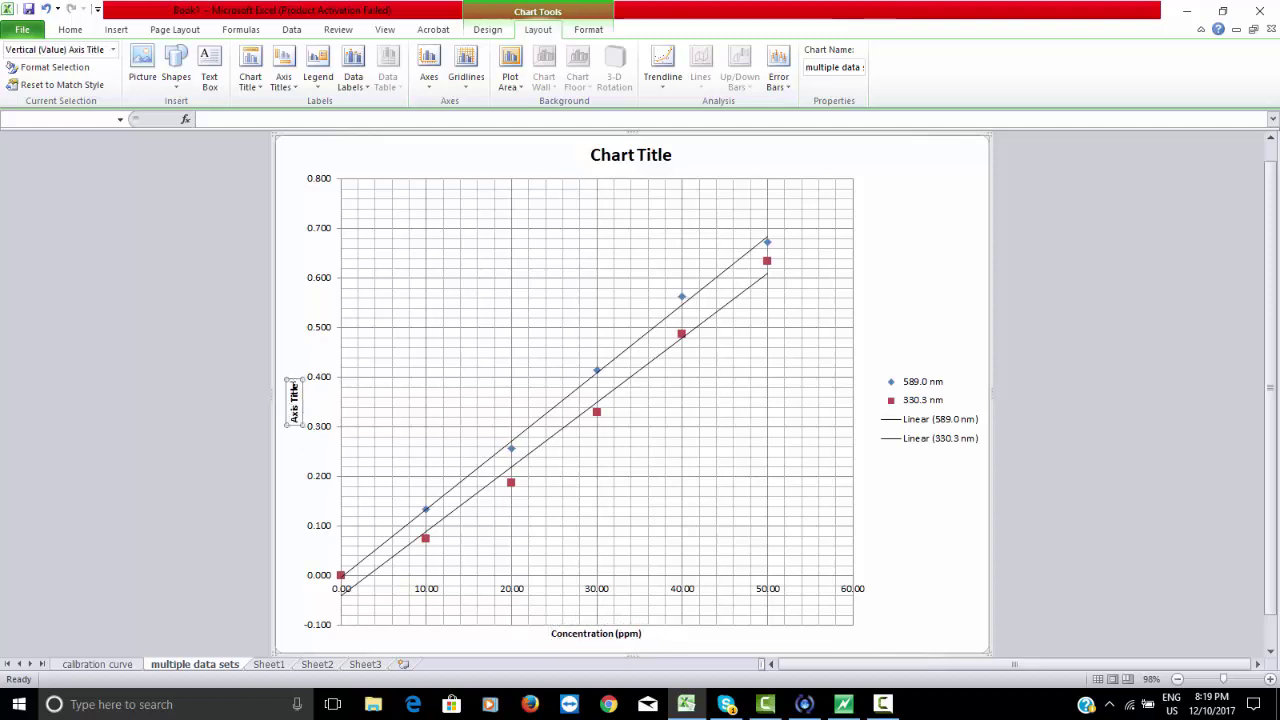
pyautogui.moveTo(294, 381); pyautogui.dragTo(298, 427)
pyautogui.write('Abs')
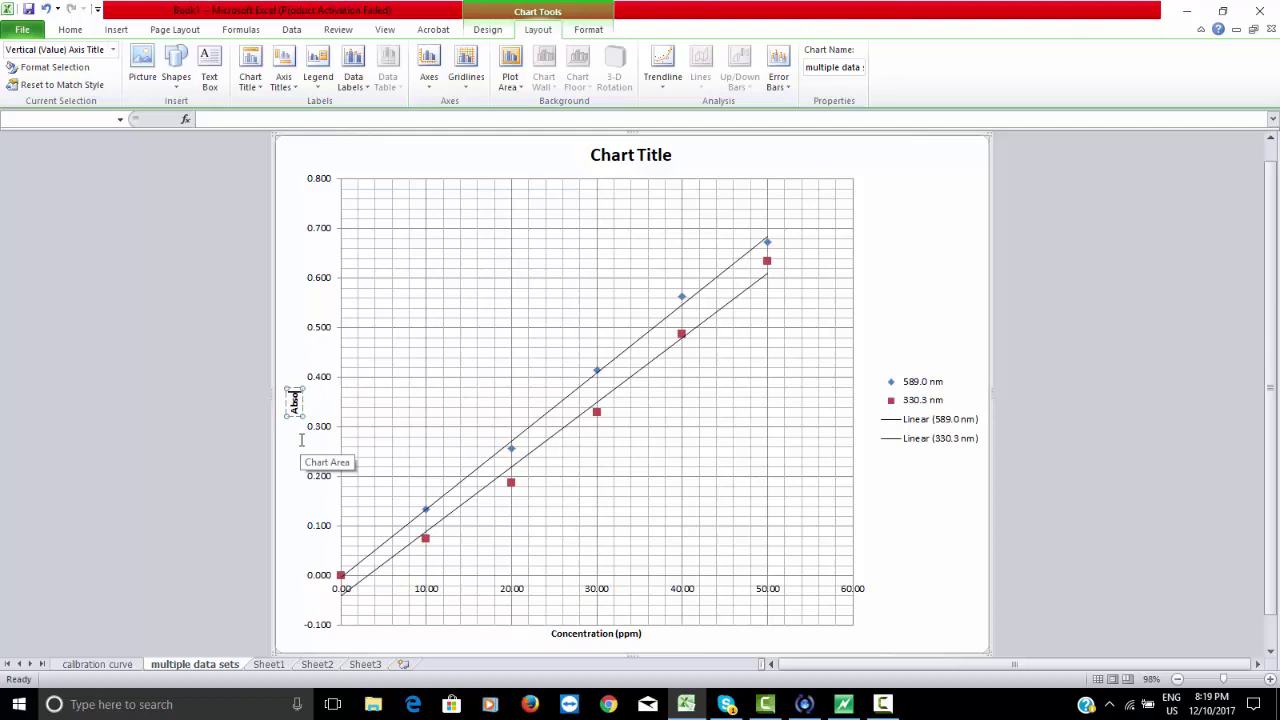
pyautogui.write('orbance')
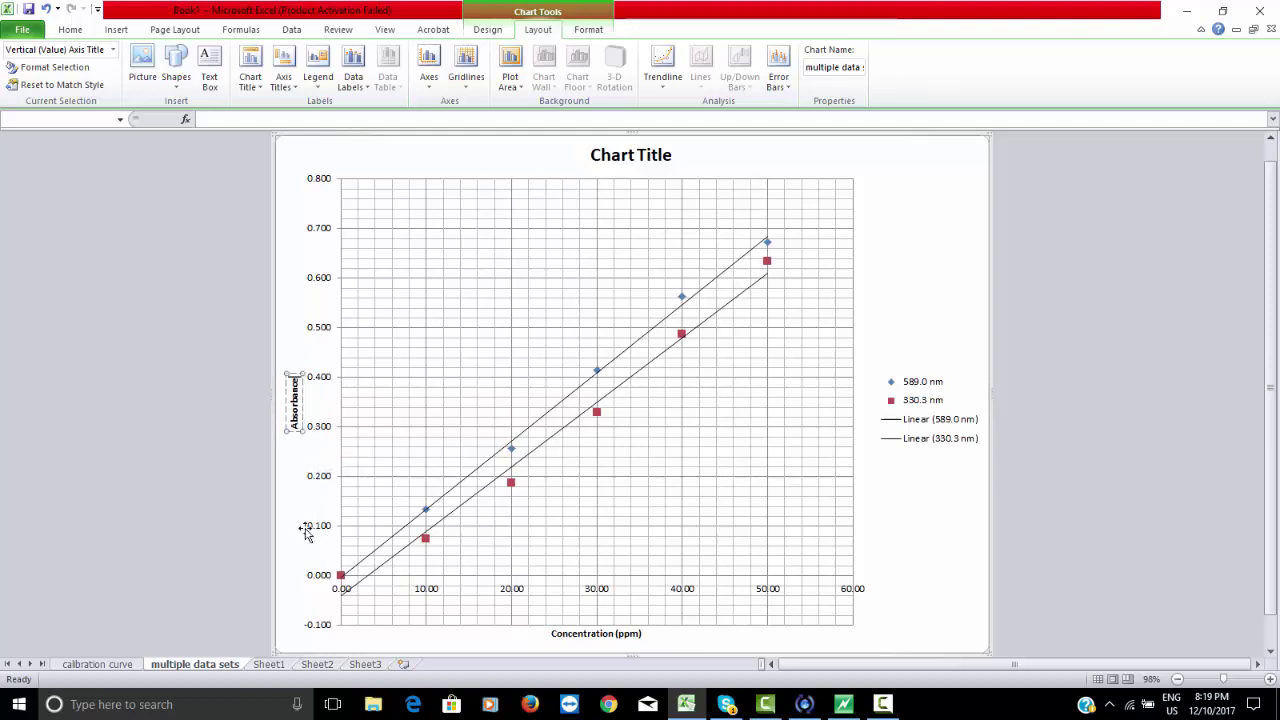
pyautogui.click(304, 527)
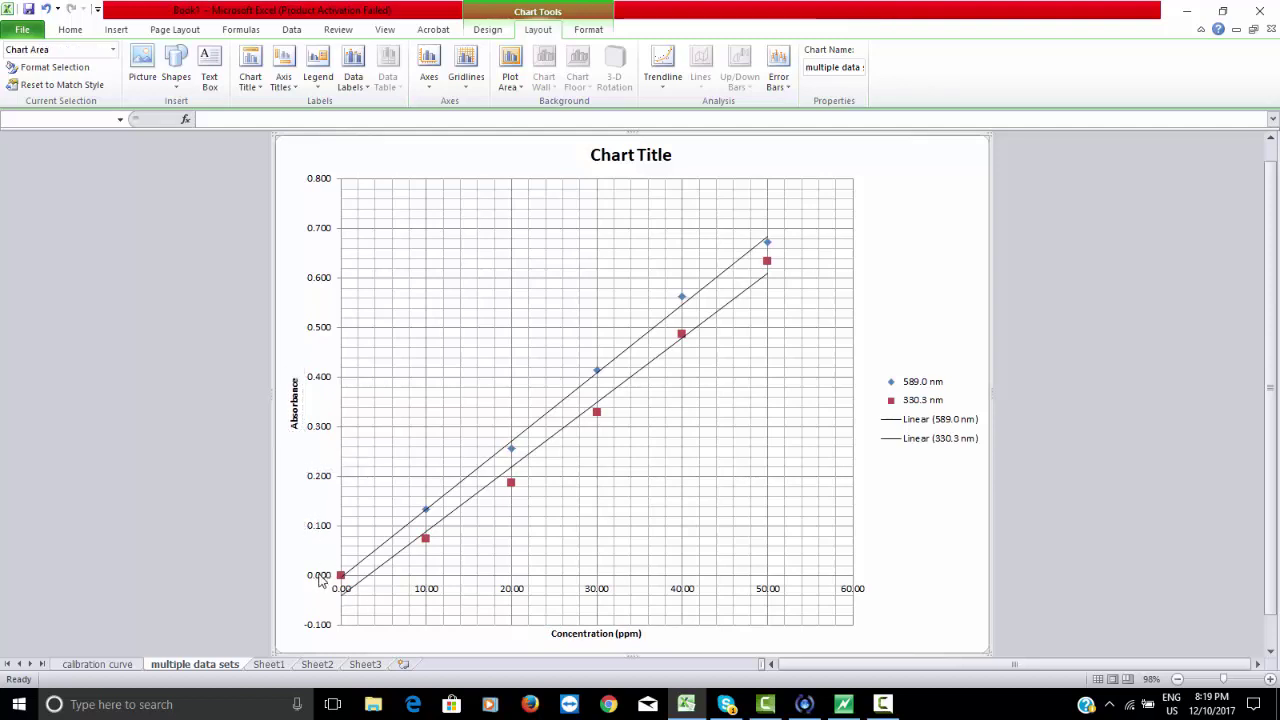
# Fix the vertical axis maximum at 0.7
pyautogui.click(322, 583)
pyautogui.rightClick(322, 583)
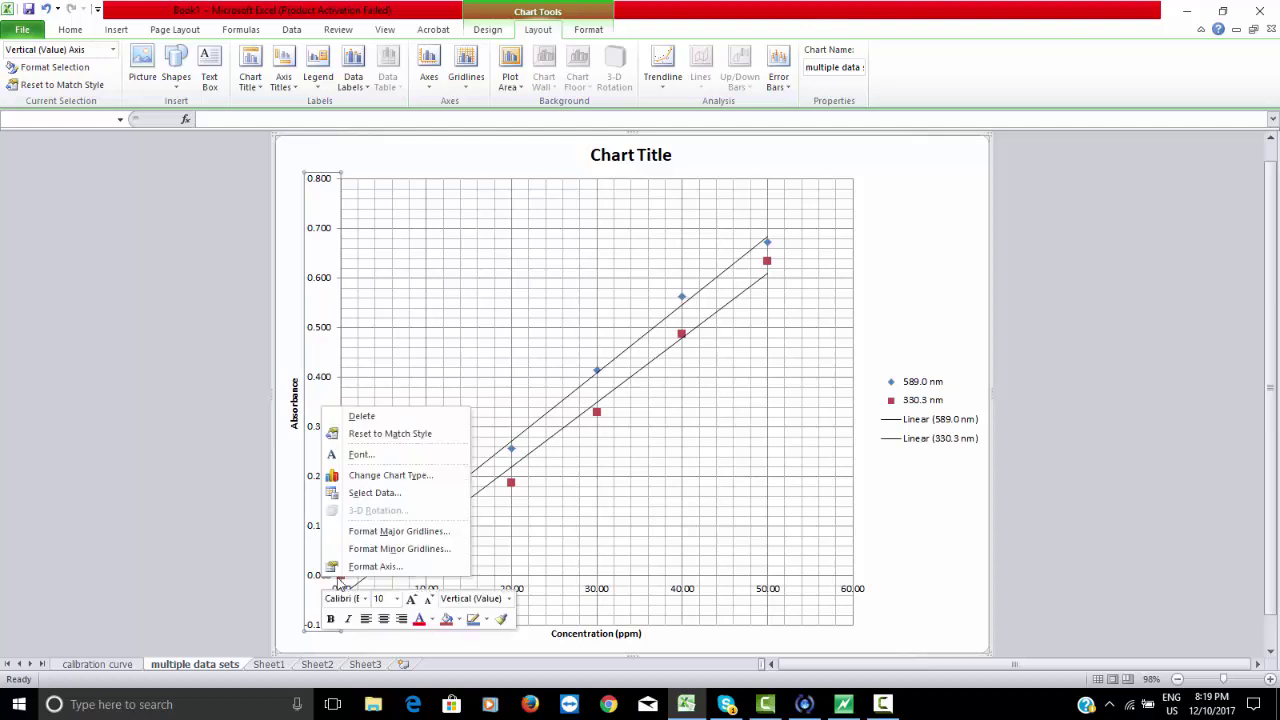
pyautogui.click(372, 567)
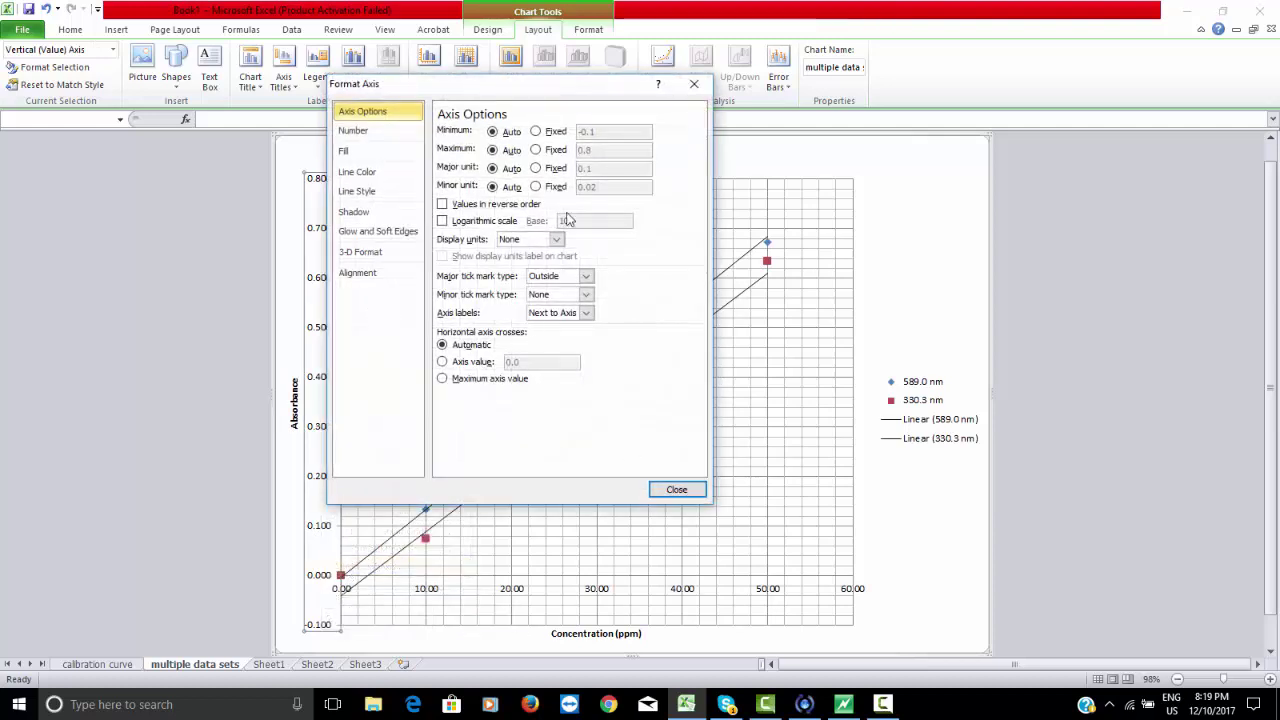
pyautogui.click(536, 150)
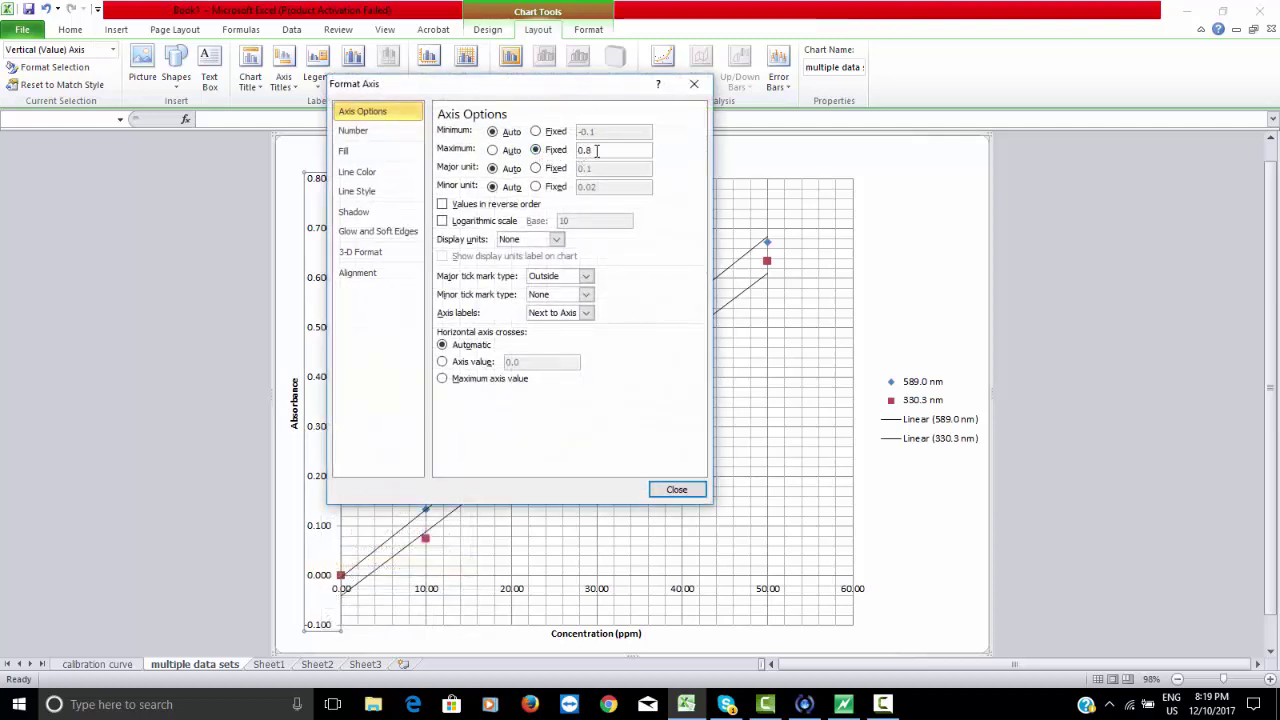
pyautogui.press('BackSpace')
pyautogui.write('7')
pyautogui.press('Return')
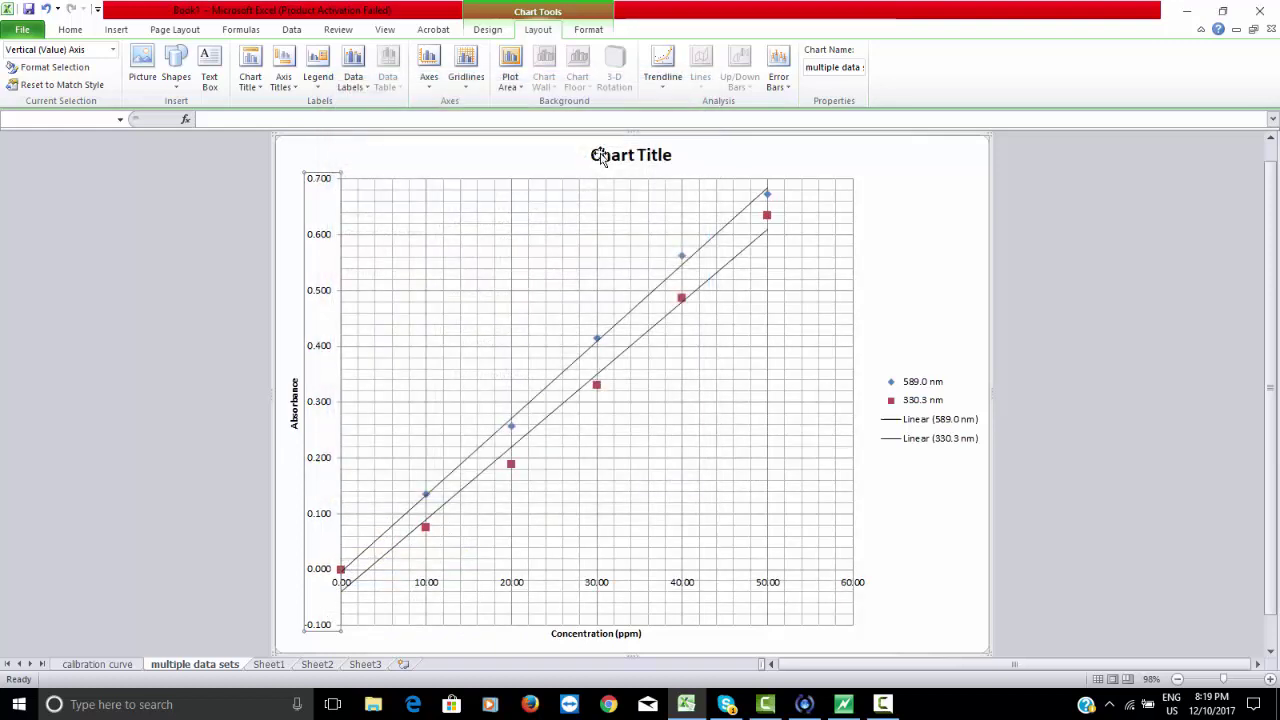
# Fix the horizontal axis minimum at -10
pyautogui.click(436, 582)
pyautogui.rightClick(436, 582)
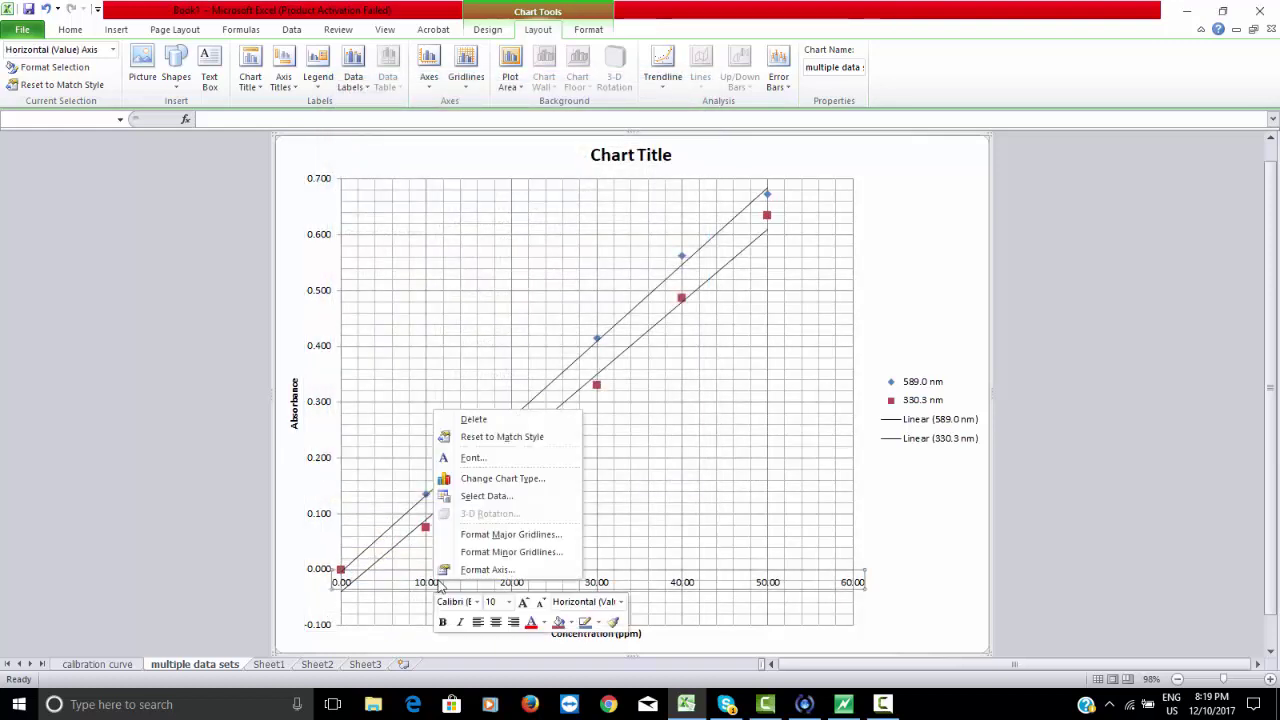
pyautogui.click(513, 569)
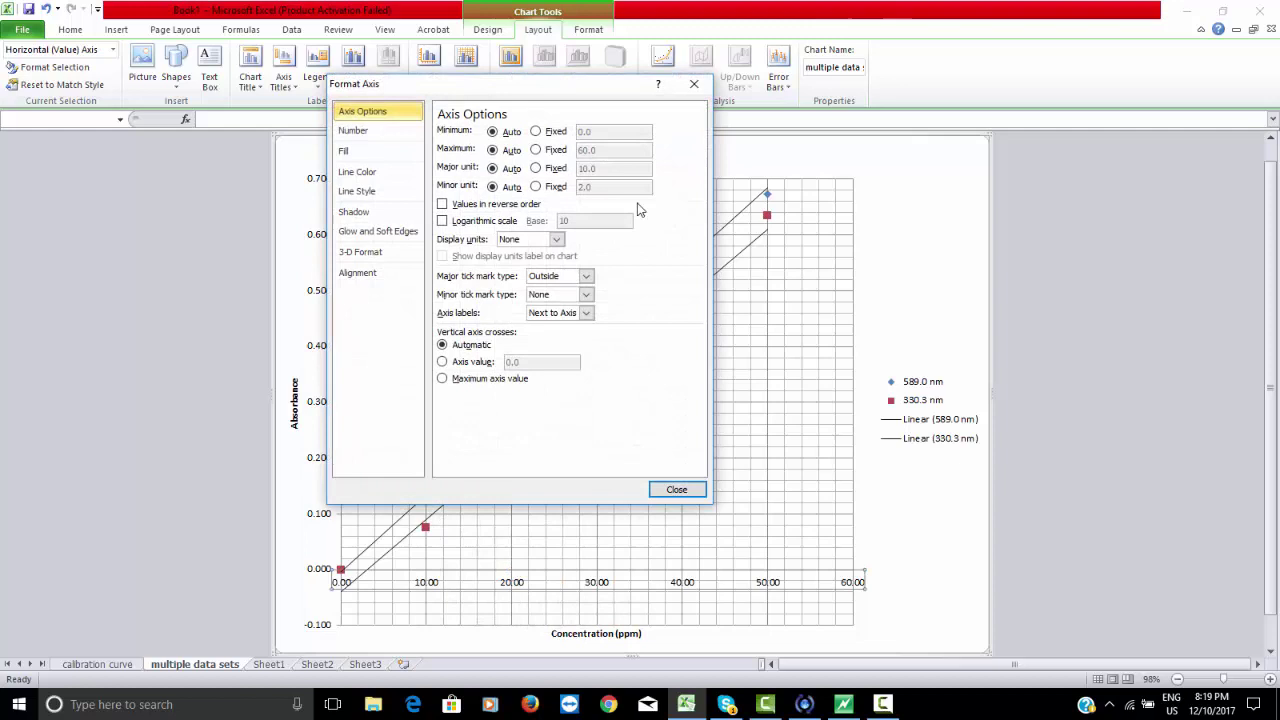
pyautogui.click(538, 132)
pyautogui.write('-10')
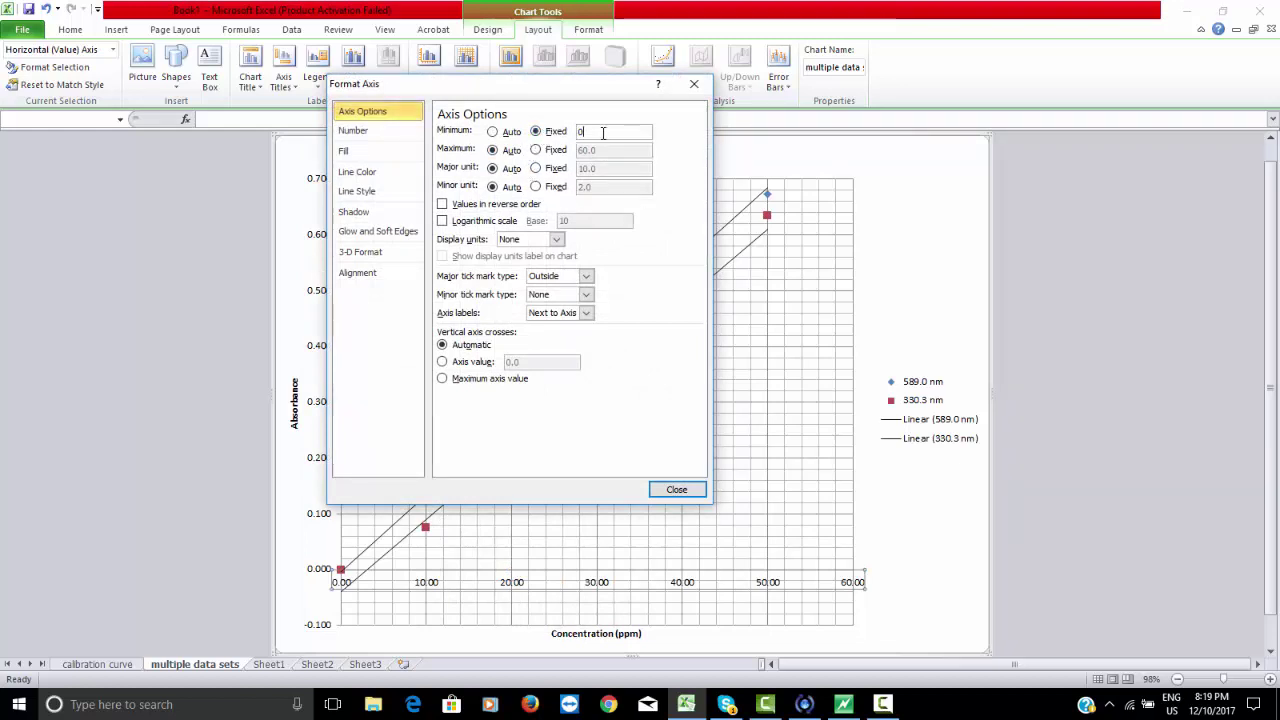
pyautogui.click(676, 489)
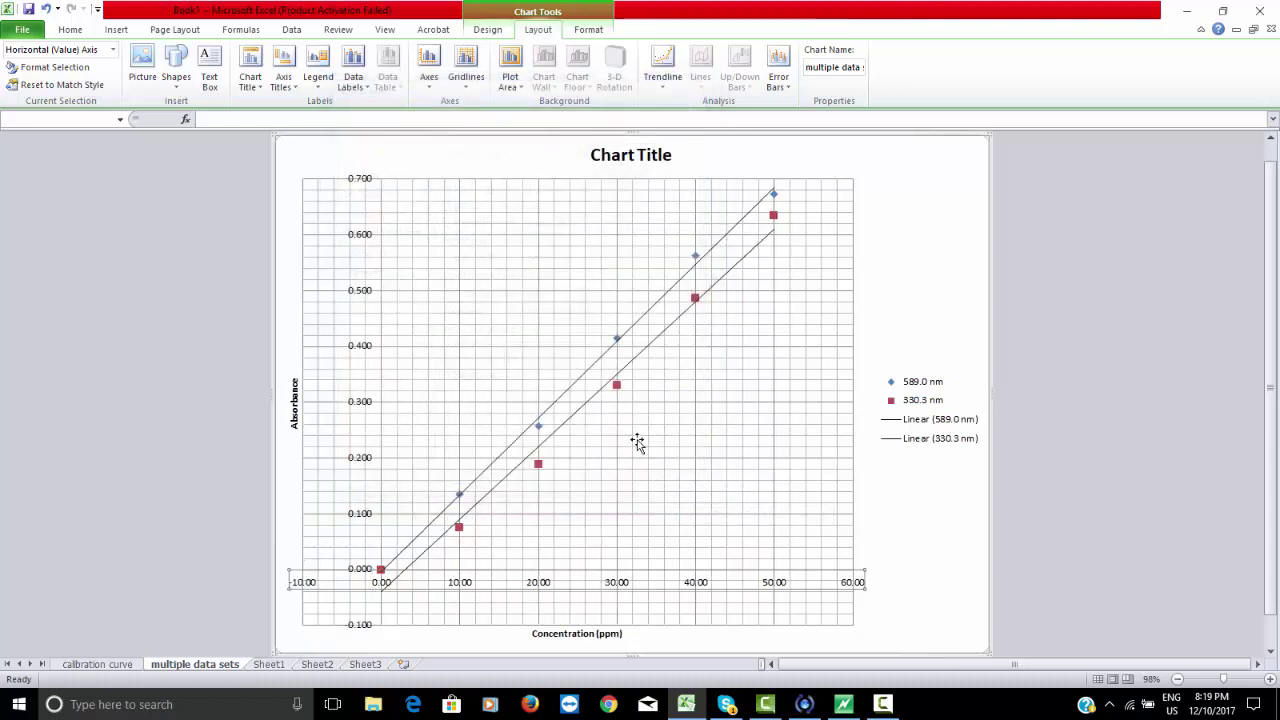
pyautogui.click(628, 330)
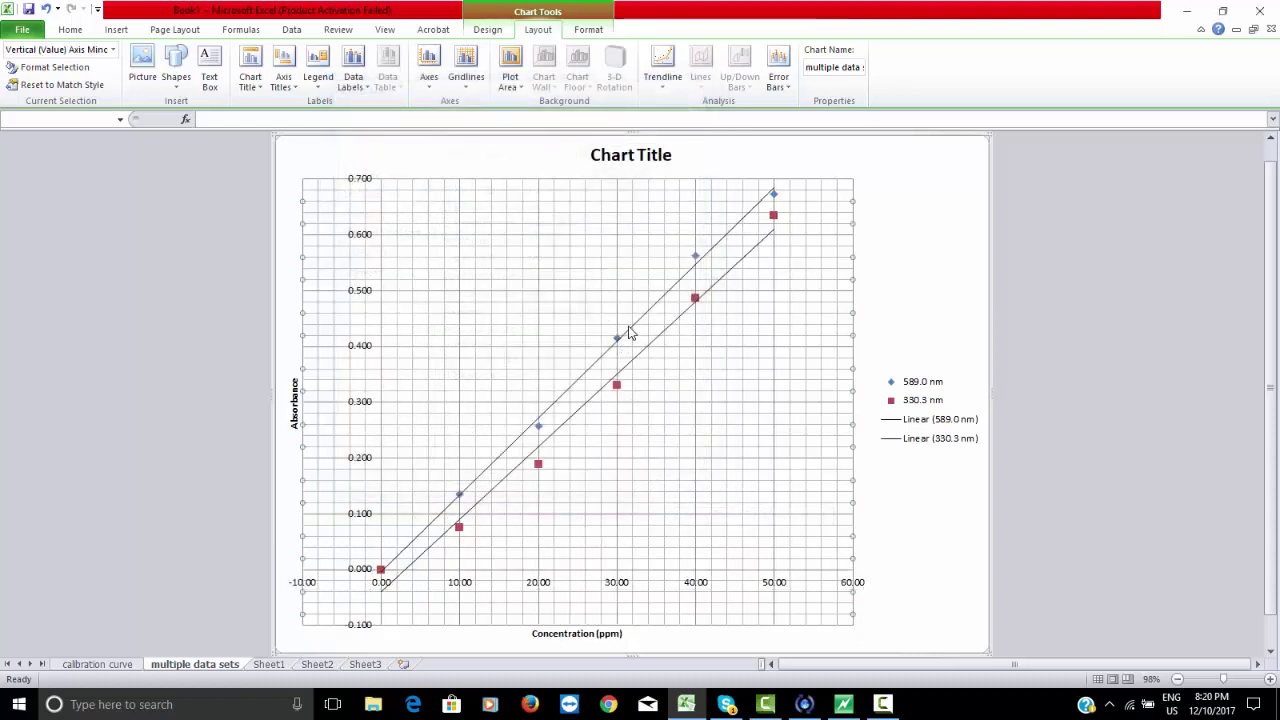
# Show the R² value on the 589.0 nm trendline
pyautogui.click(632, 336)
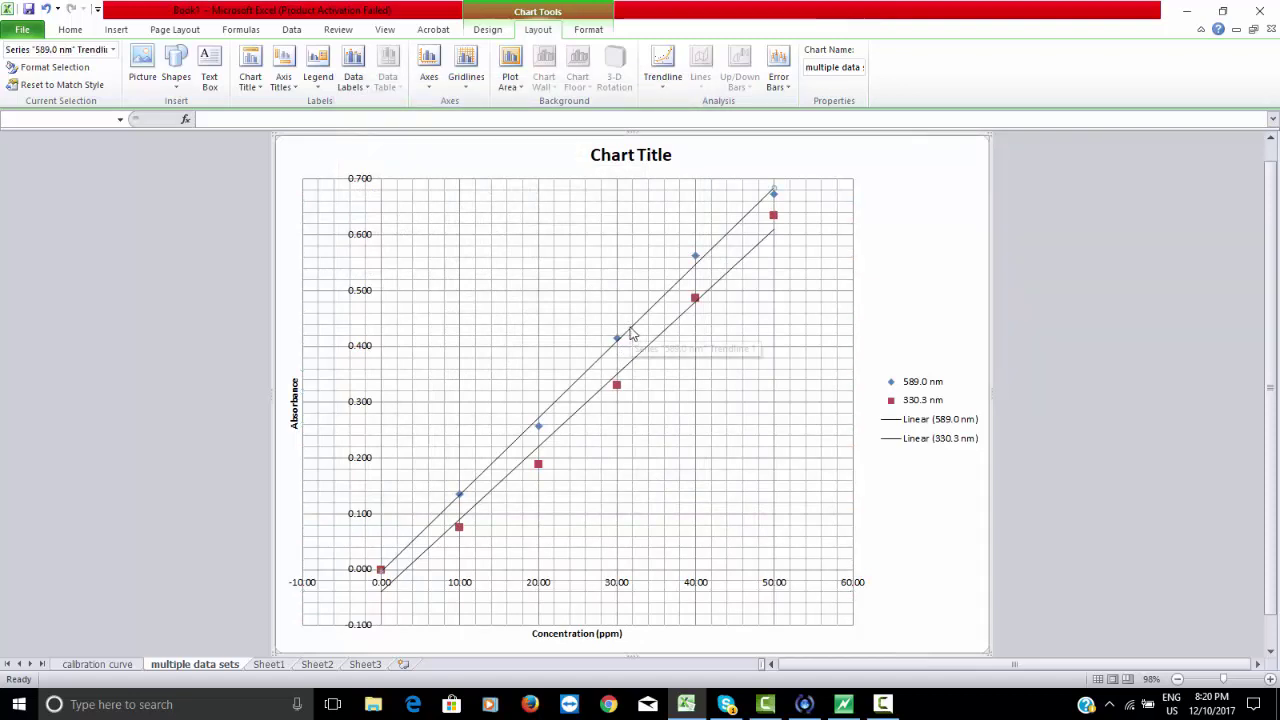
pyautogui.rightClick(722, 240)
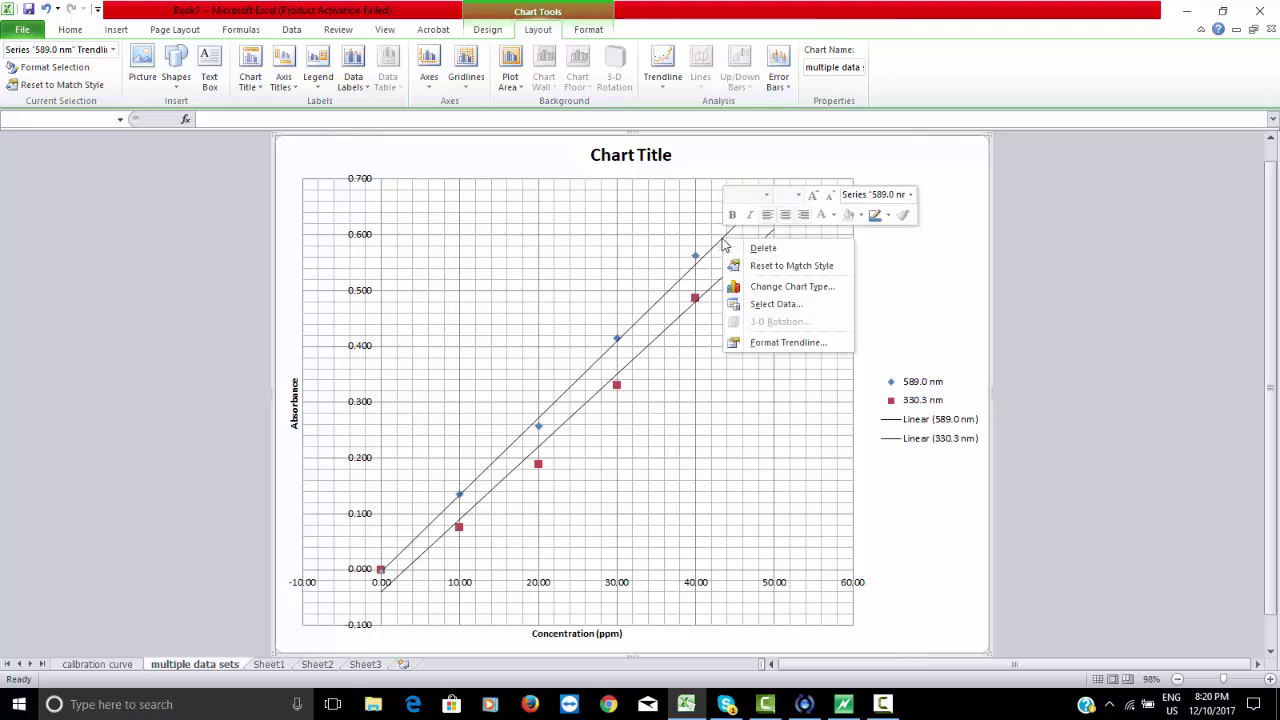
pyautogui.click(788, 342)
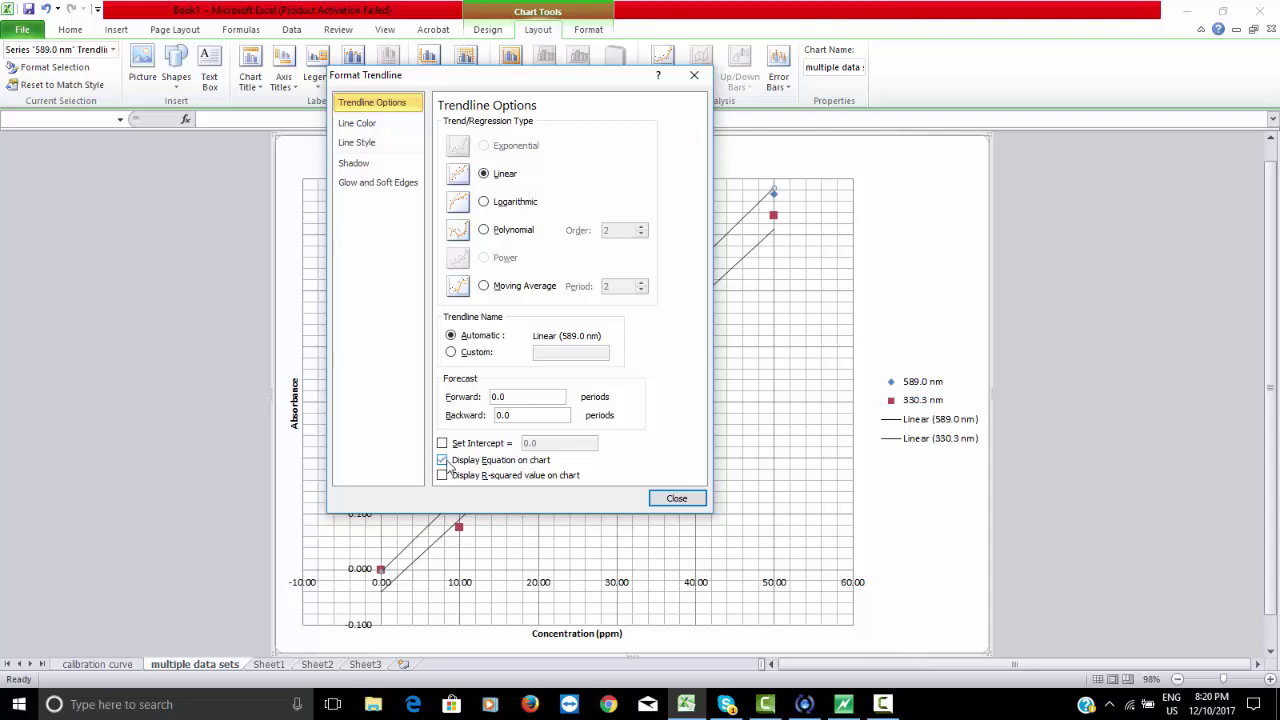
pyautogui.click(443, 476)
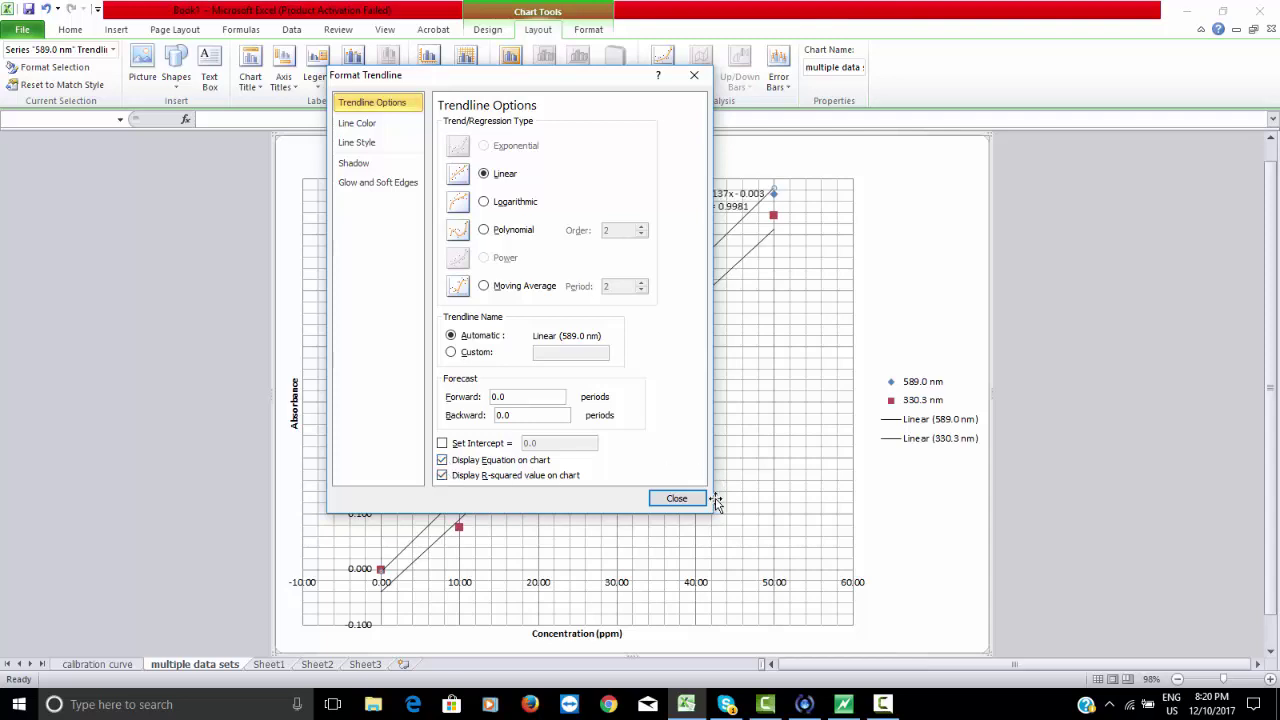
pyautogui.click(692, 499)
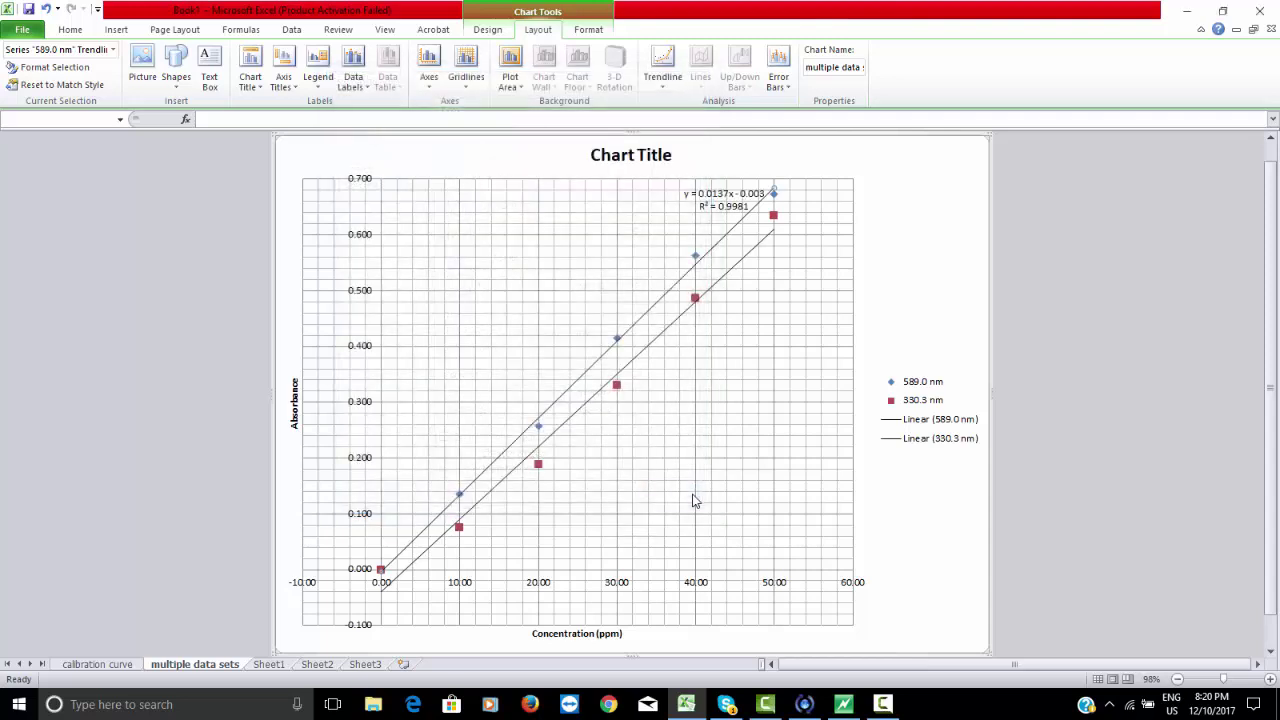
# Show the 330.3 nm trendline's equation and move its label beside that line
pyautogui.click(745, 261)
pyautogui.rightClick(745, 262)
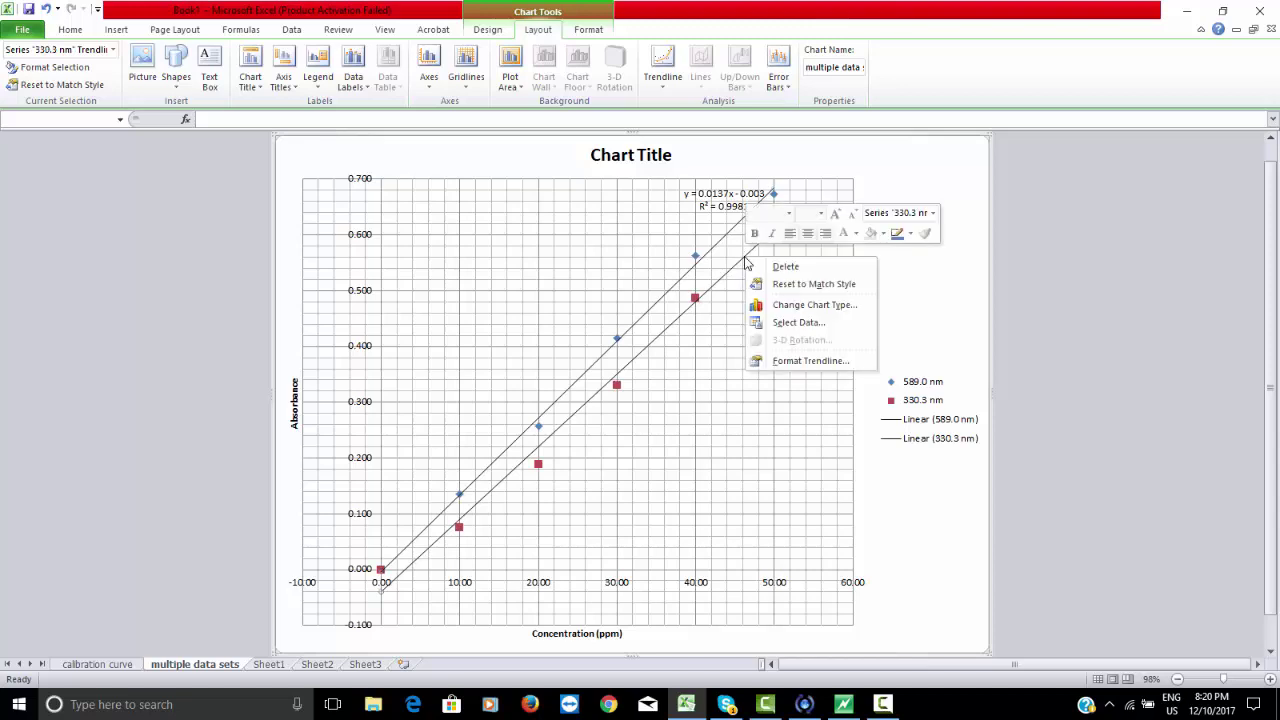
pyautogui.click(791, 362)
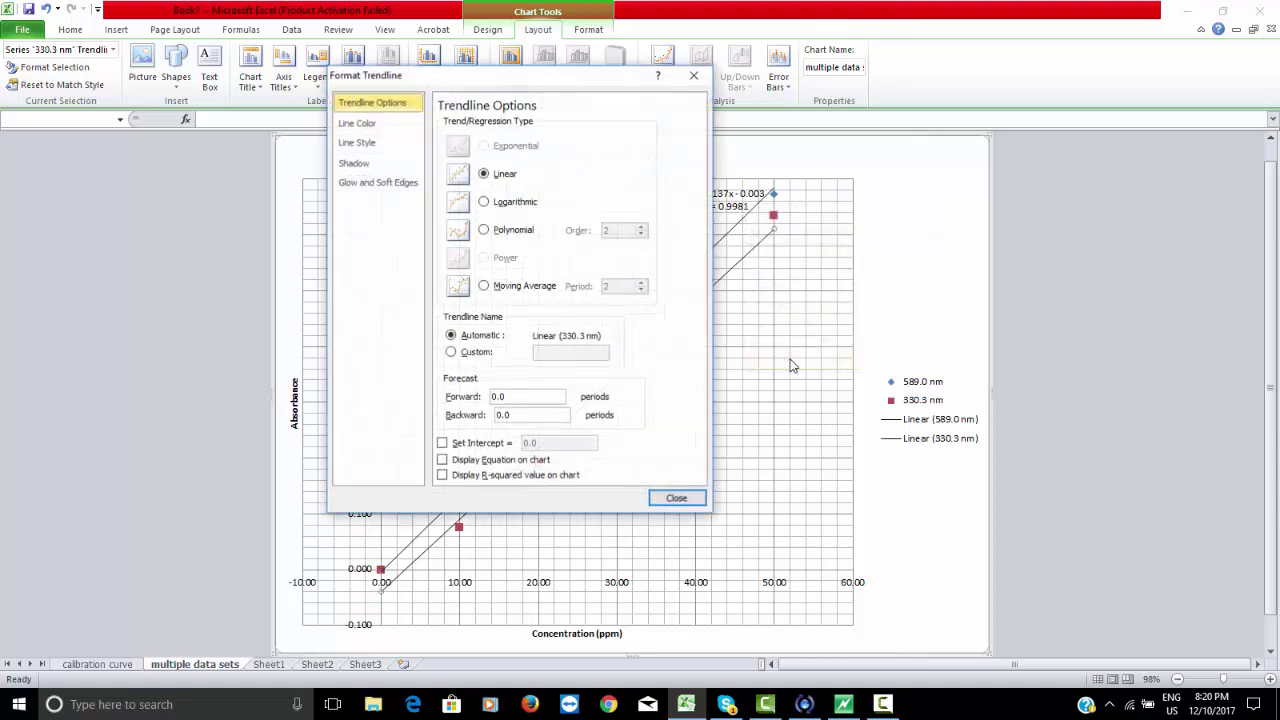
pyautogui.click(442, 460)
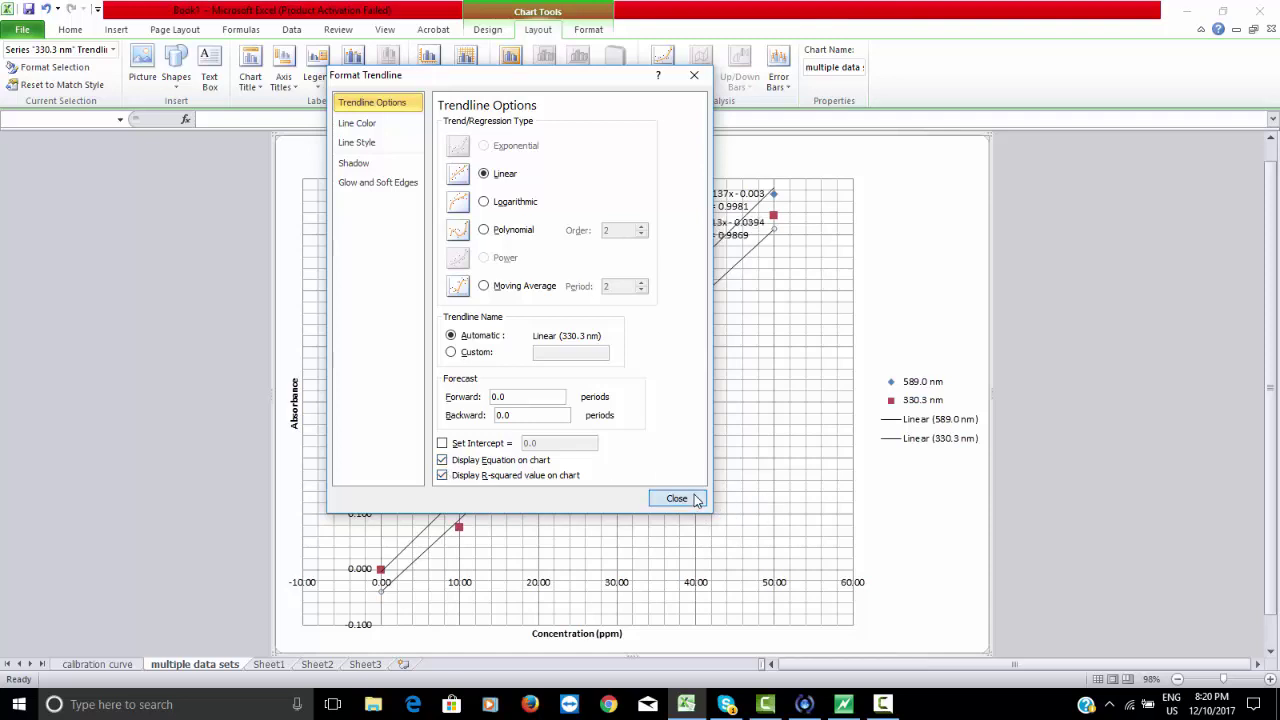
pyautogui.click(690, 500)
pyautogui.click(708, 220)
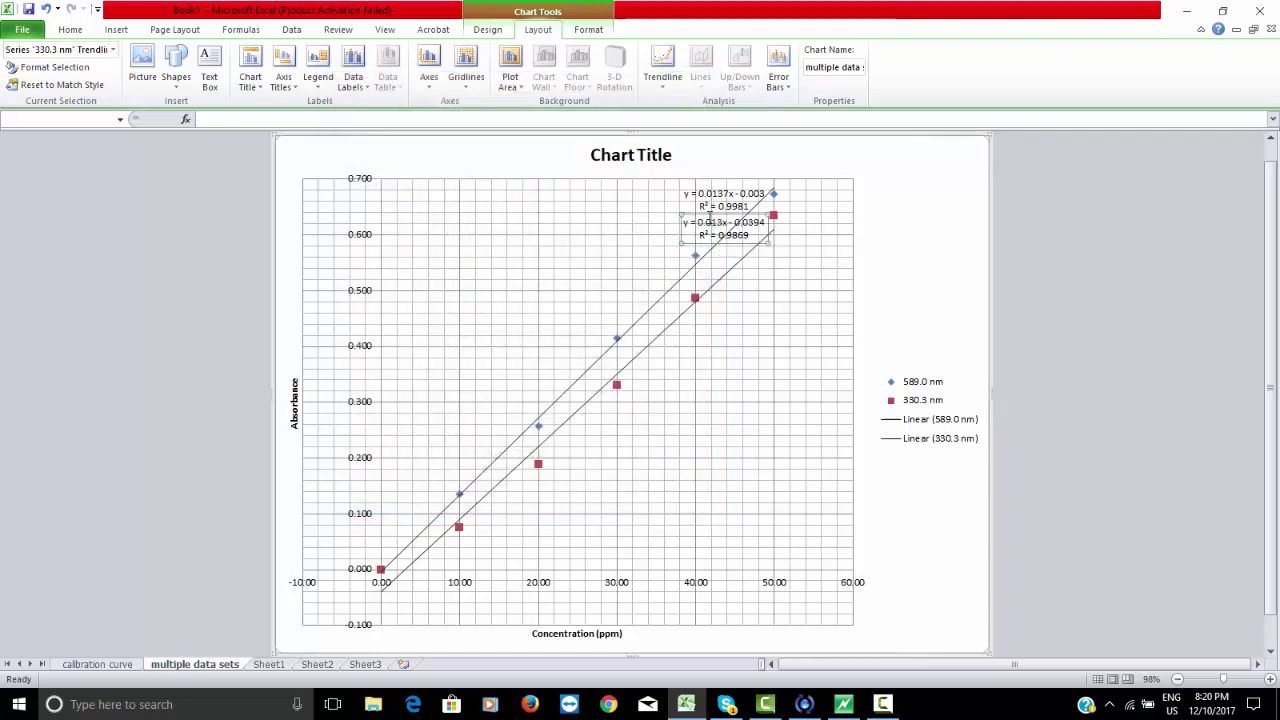
pyautogui.moveTo(705, 222); pyautogui.dragTo(768, 258)
pyautogui.click(927, 245)
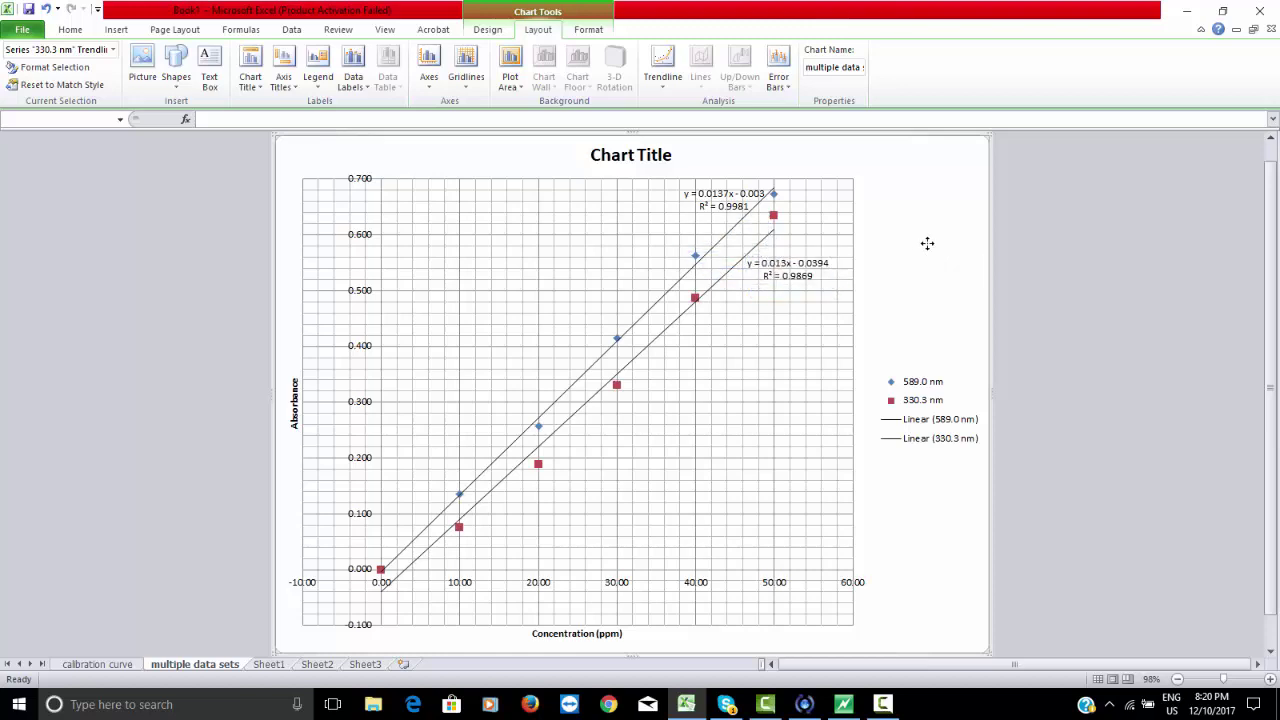
# Replace the title placeholder with 'Figure 1. Calibration curve of sodium at 589.0 nm and 330.3 nm.'
pyautogui.click(667, 157)
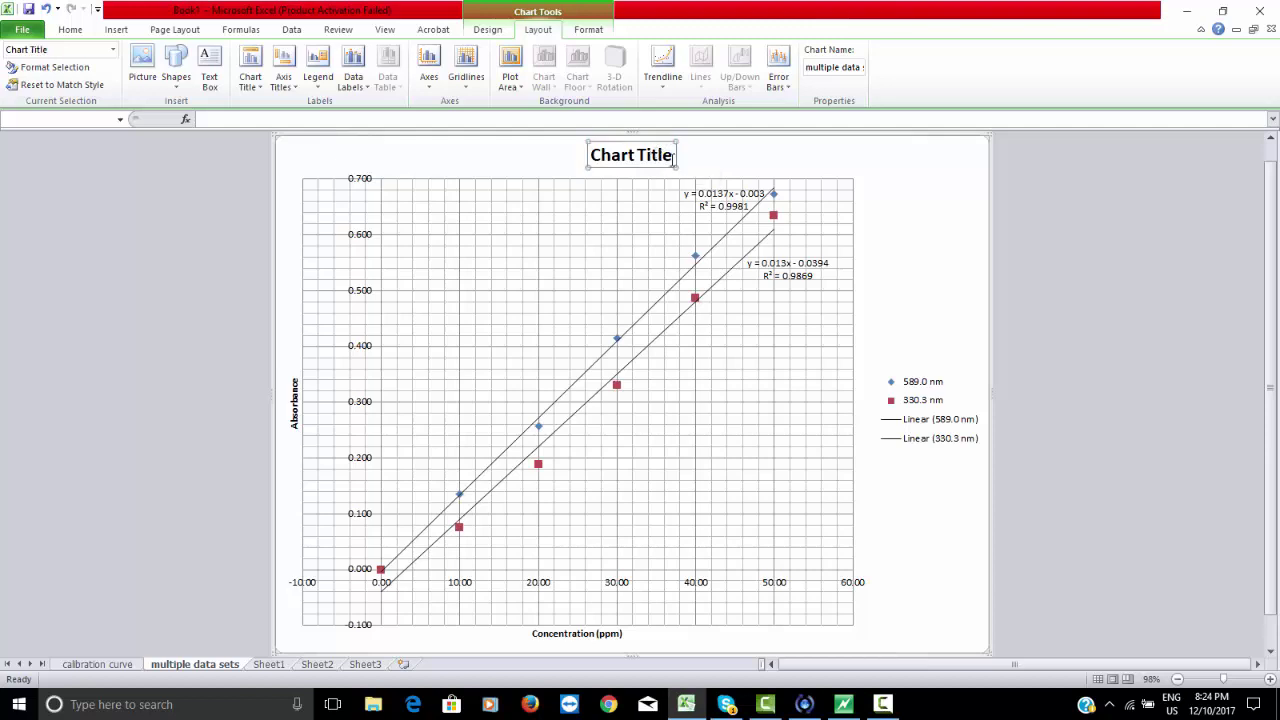
pyautogui.moveTo(674, 157); pyautogui.dragTo(601, 157)
pyautogui.write('Figur')
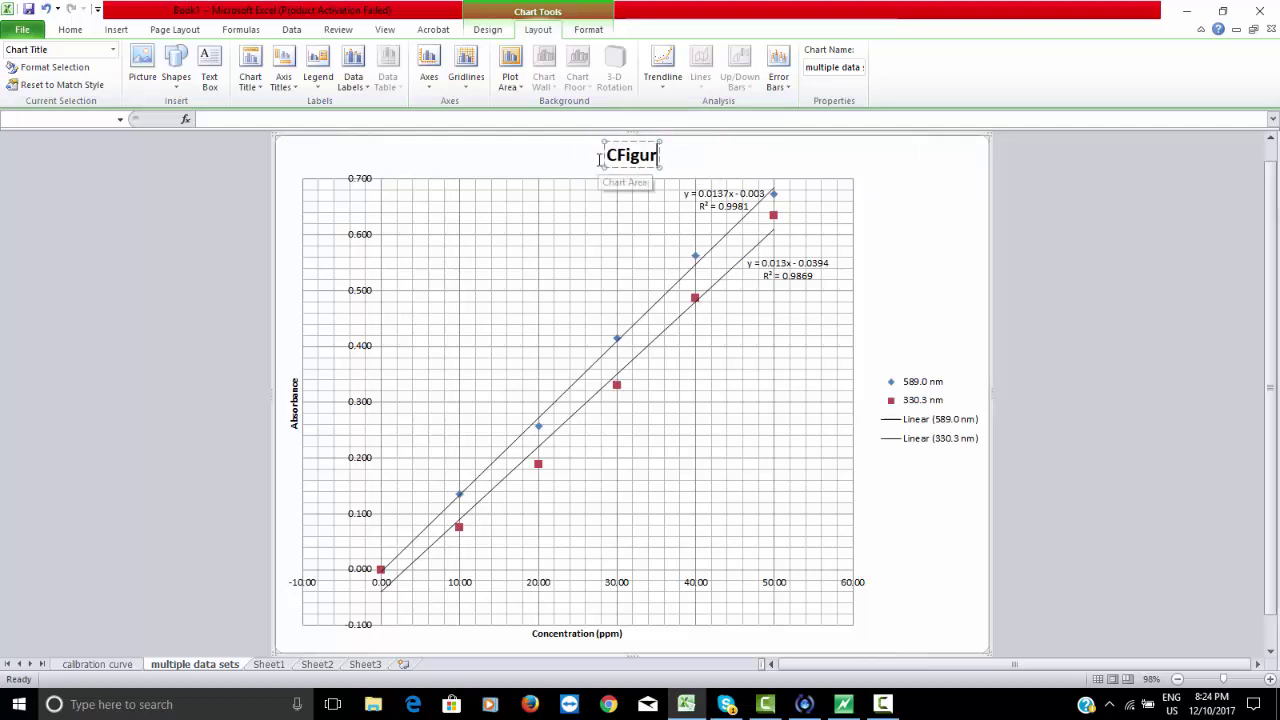
pyautogui.press('BackSpace')
pyautogui.press('BackSpace')
pyautogui.press('BackSpace')
pyautogui.press('BackSpace')
pyautogui.press('BackSpace')
pyautogui.write('F')
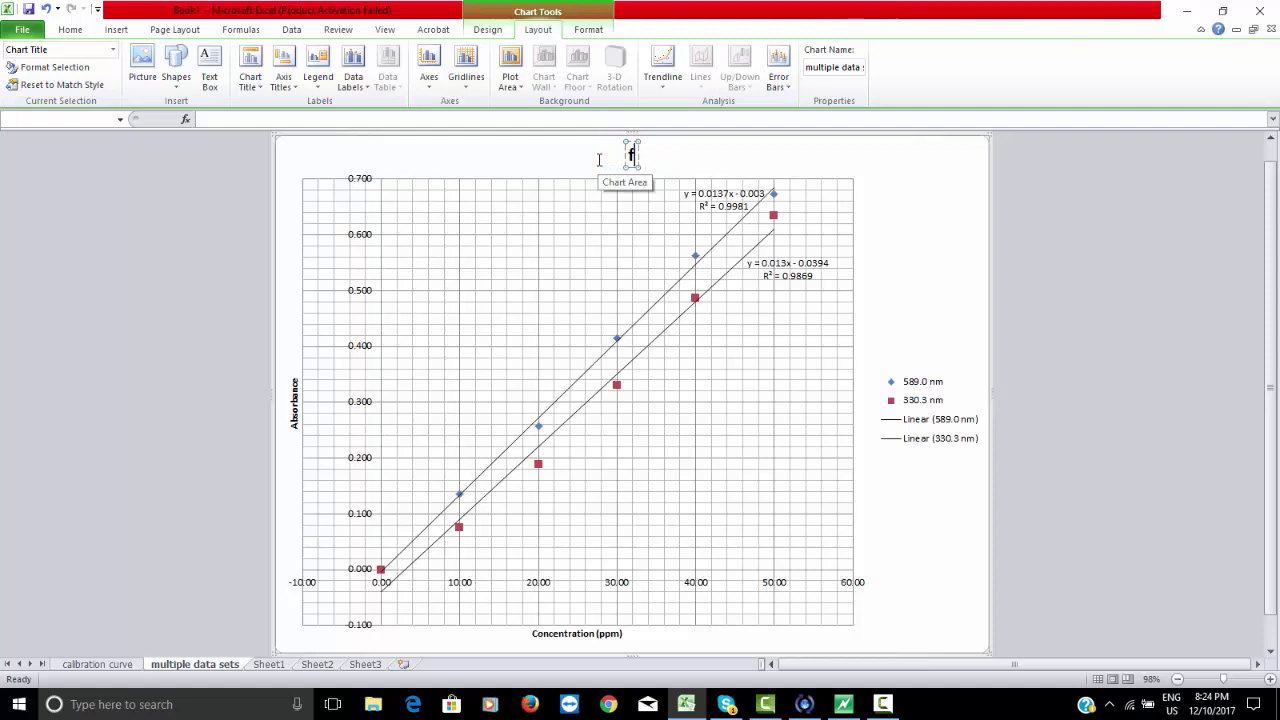
pyautogui.write('igure 1.')
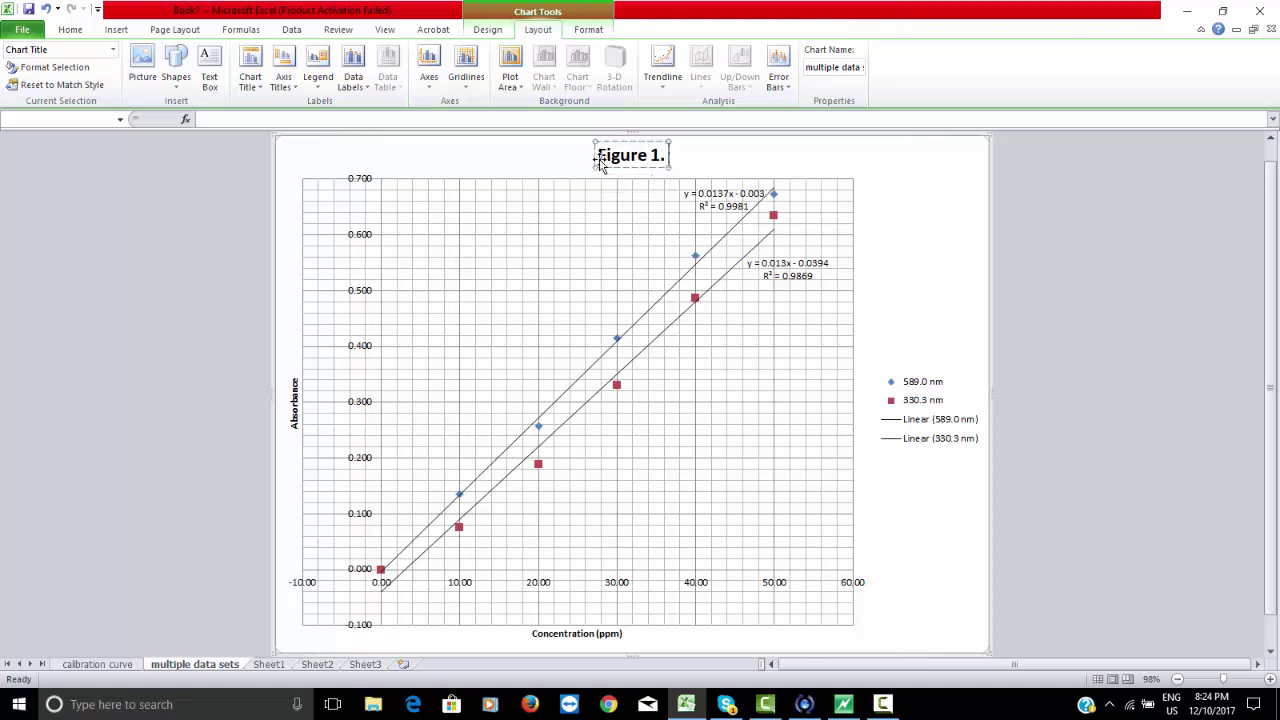
pyautogui.write(' Calibration')
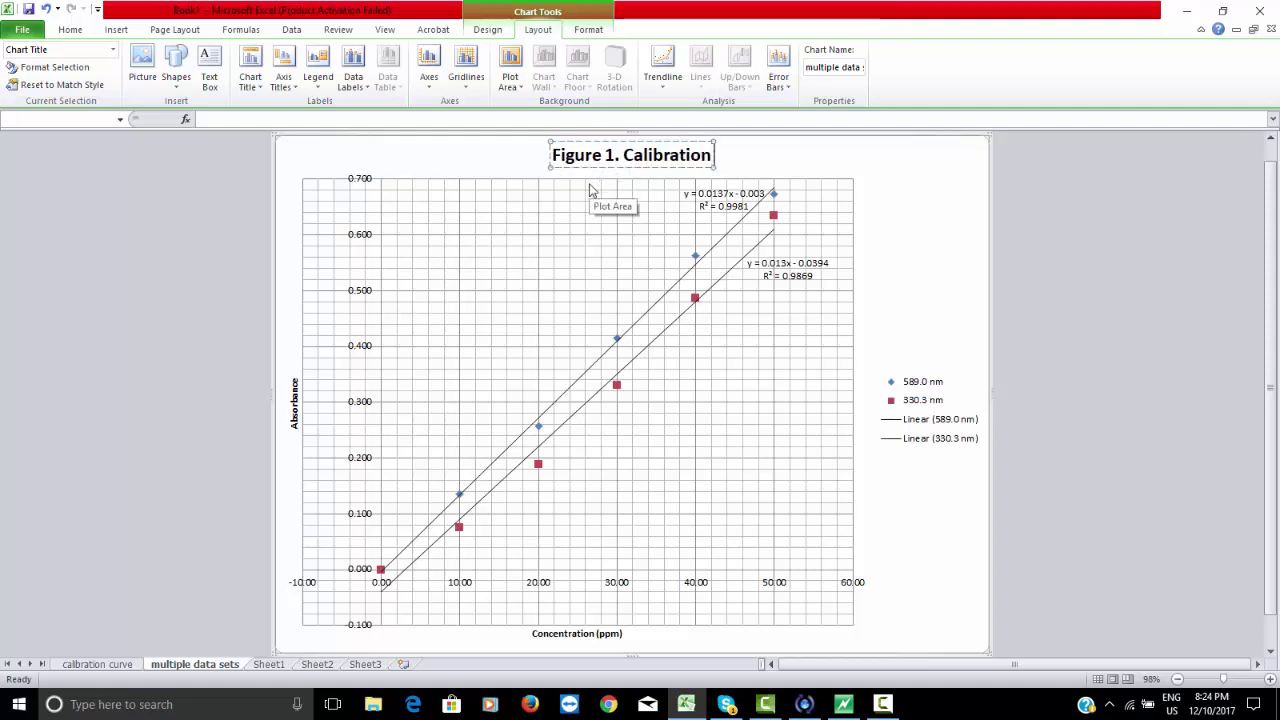
pyautogui.write(' curve of sodium at')
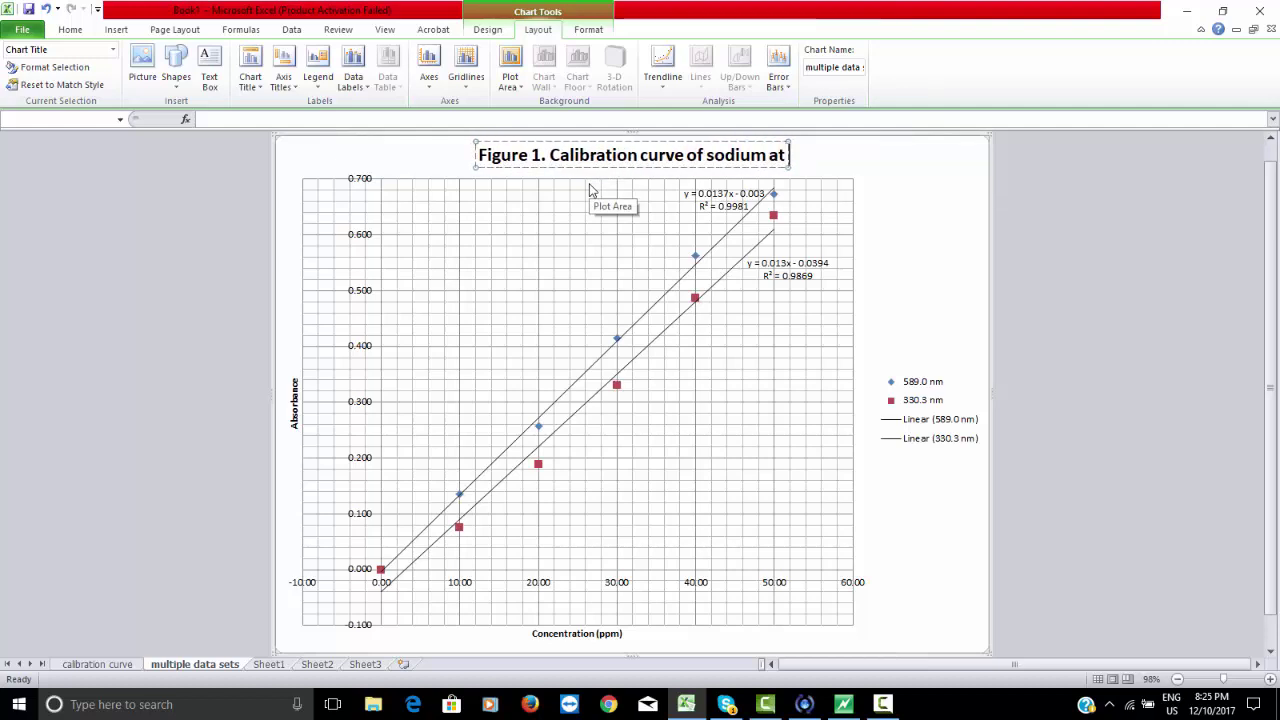
pyautogui.write('589.0 ')
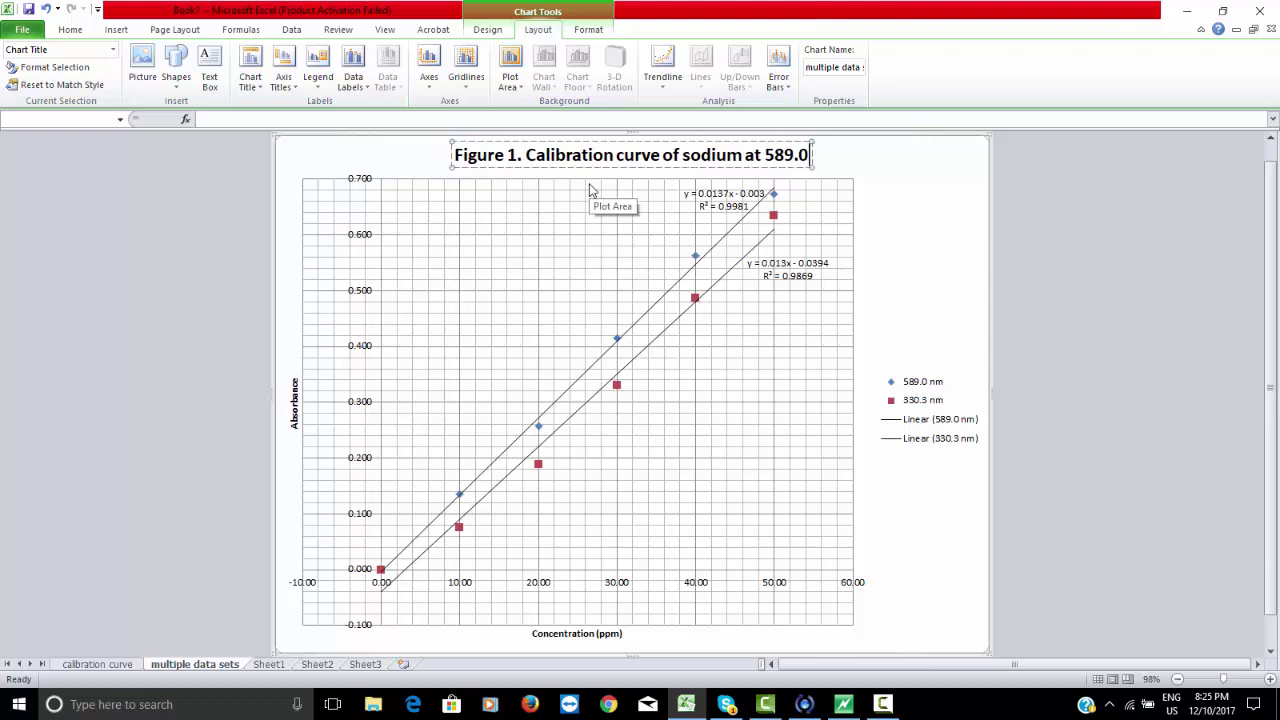
pyautogui.write('nm and')
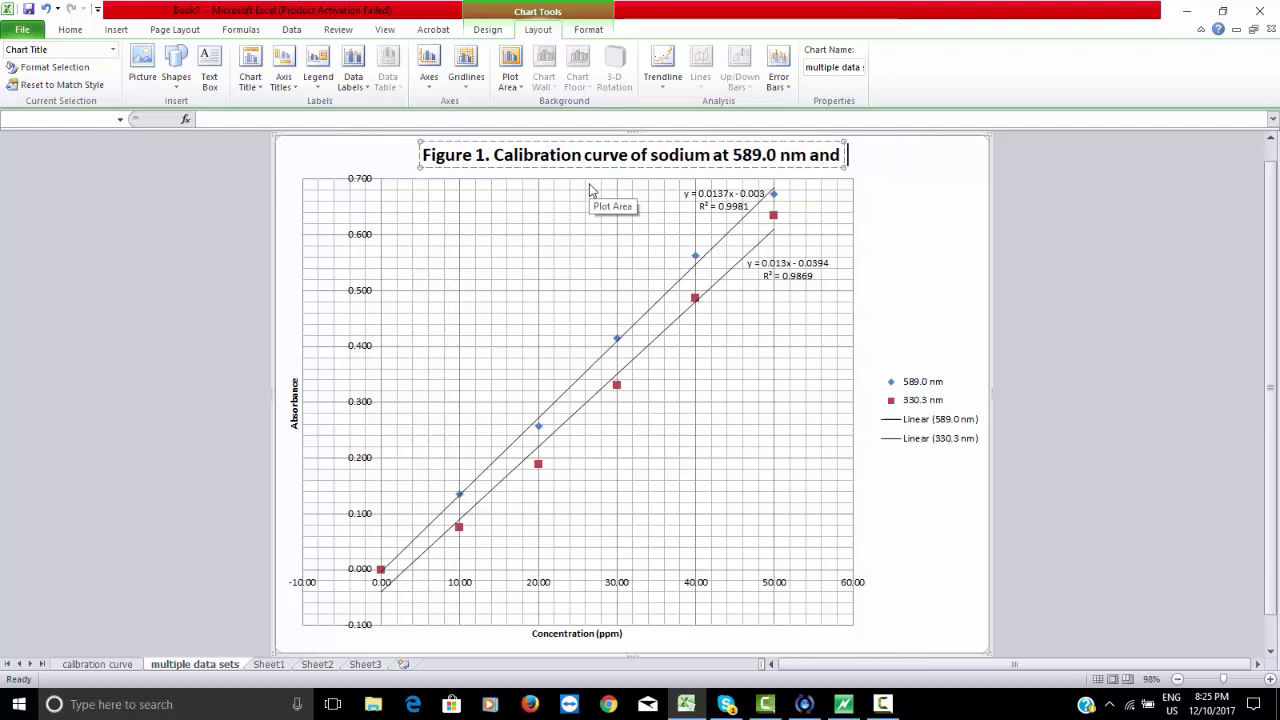
pyautogui.write(' 330.3 ')
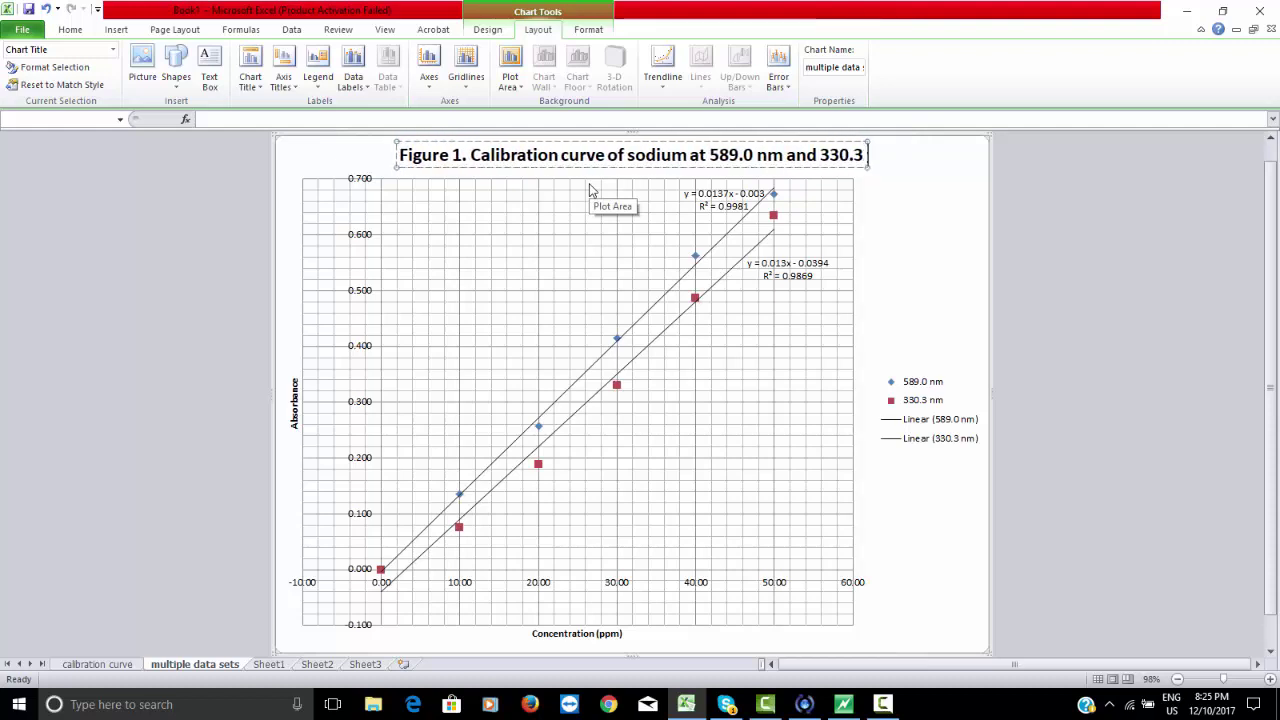
pyautogui.write('nm.')
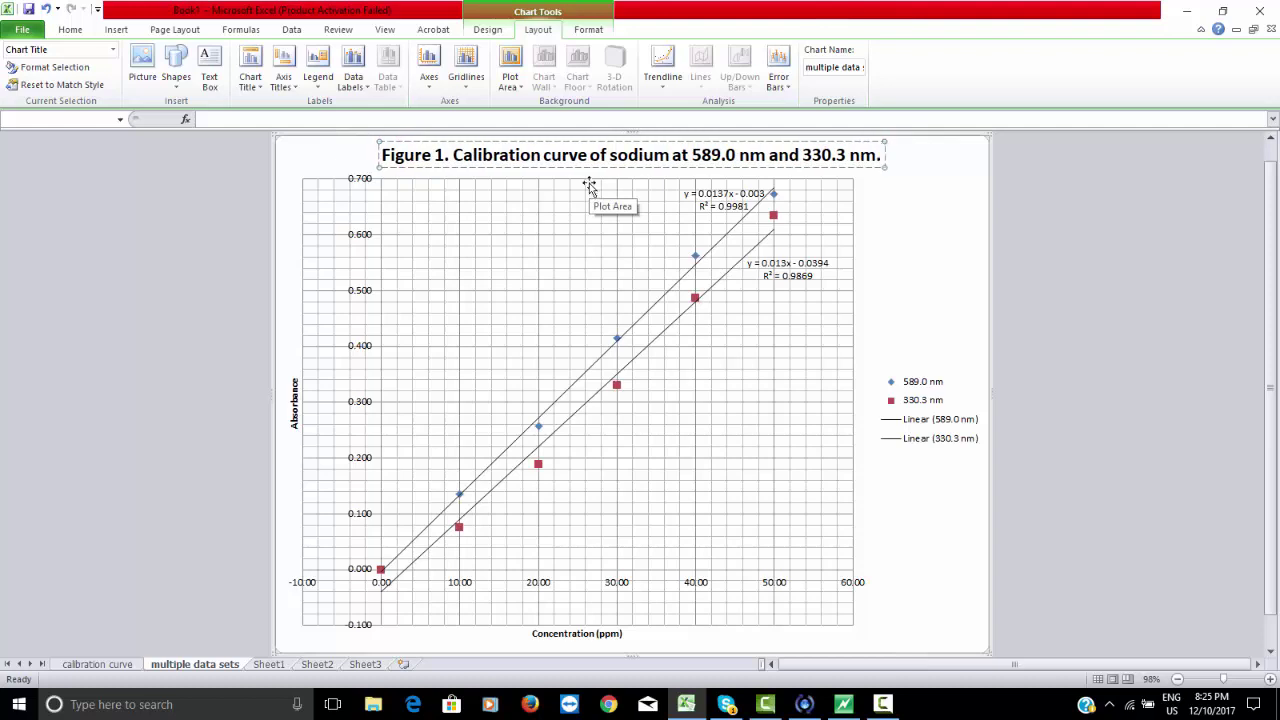
pyautogui.click(913, 186)
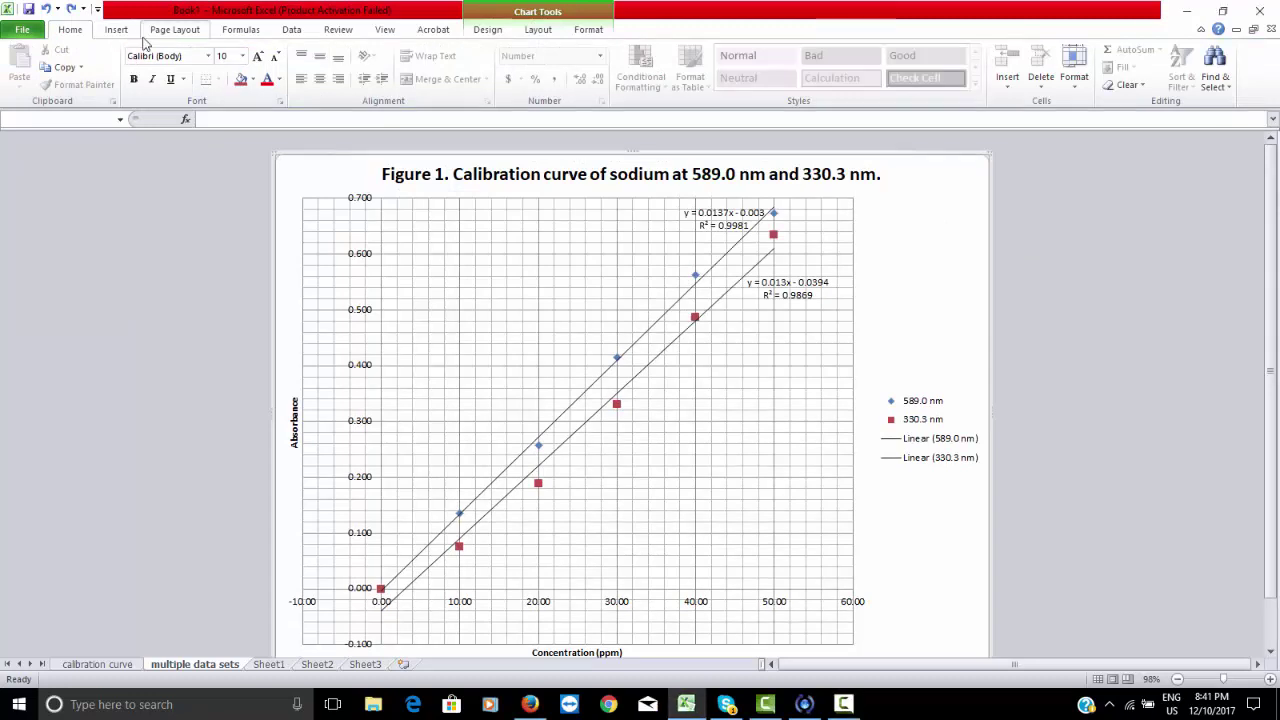
# Draw a text box at the chart's top right containing 'Name & ID'
pyautogui.click(117, 32)
pyautogui.click(760, 70)
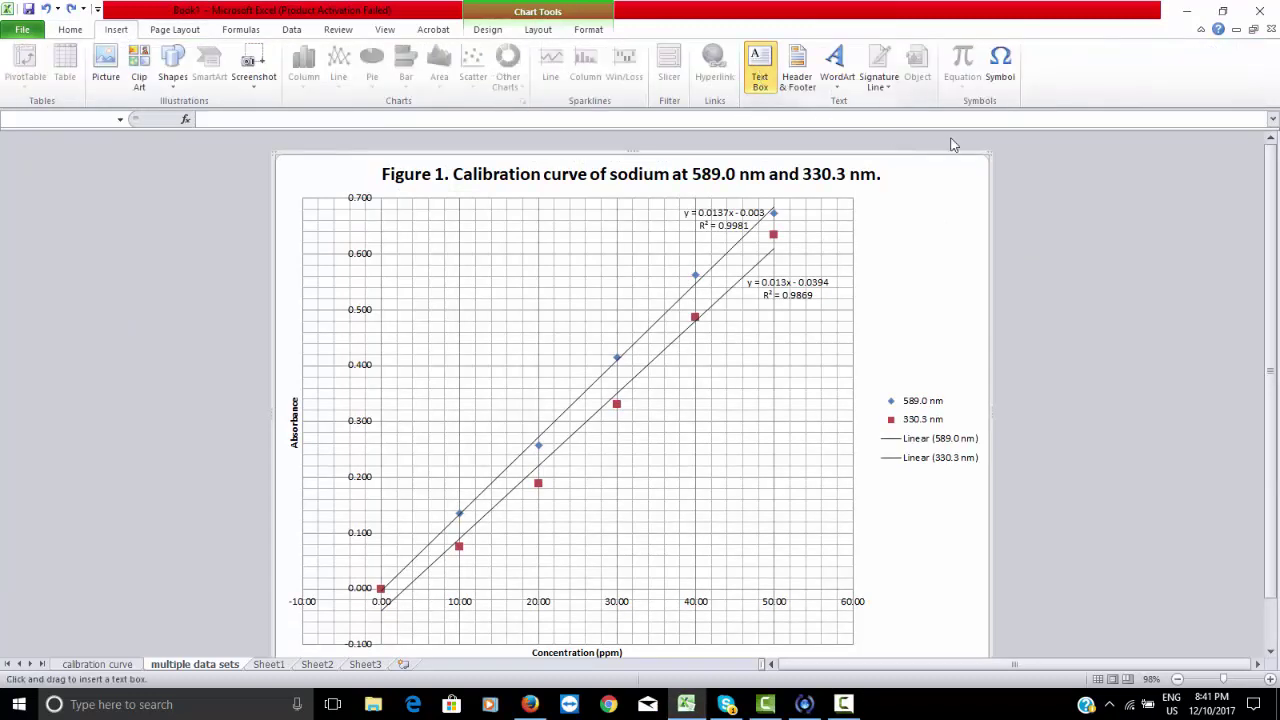
pyautogui.moveTo(894, 166); pyautogui.dragTo(972, 200)
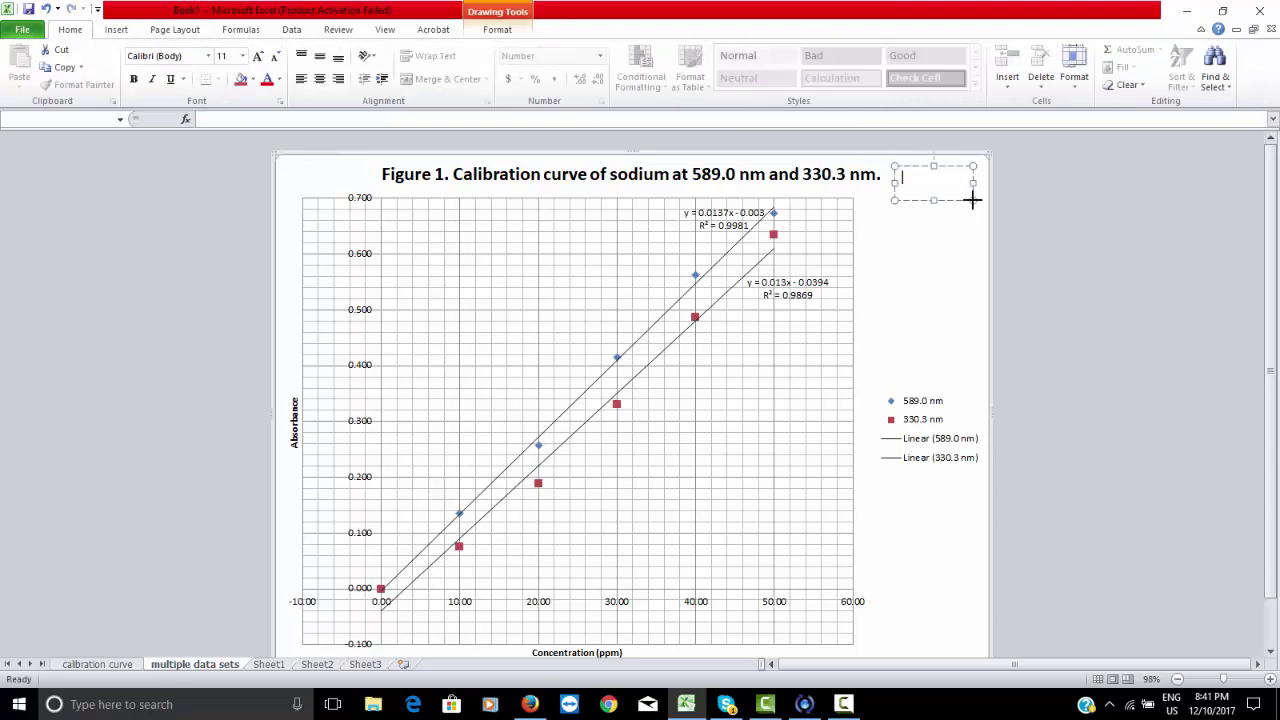
pyautogui.write('Name & ID')
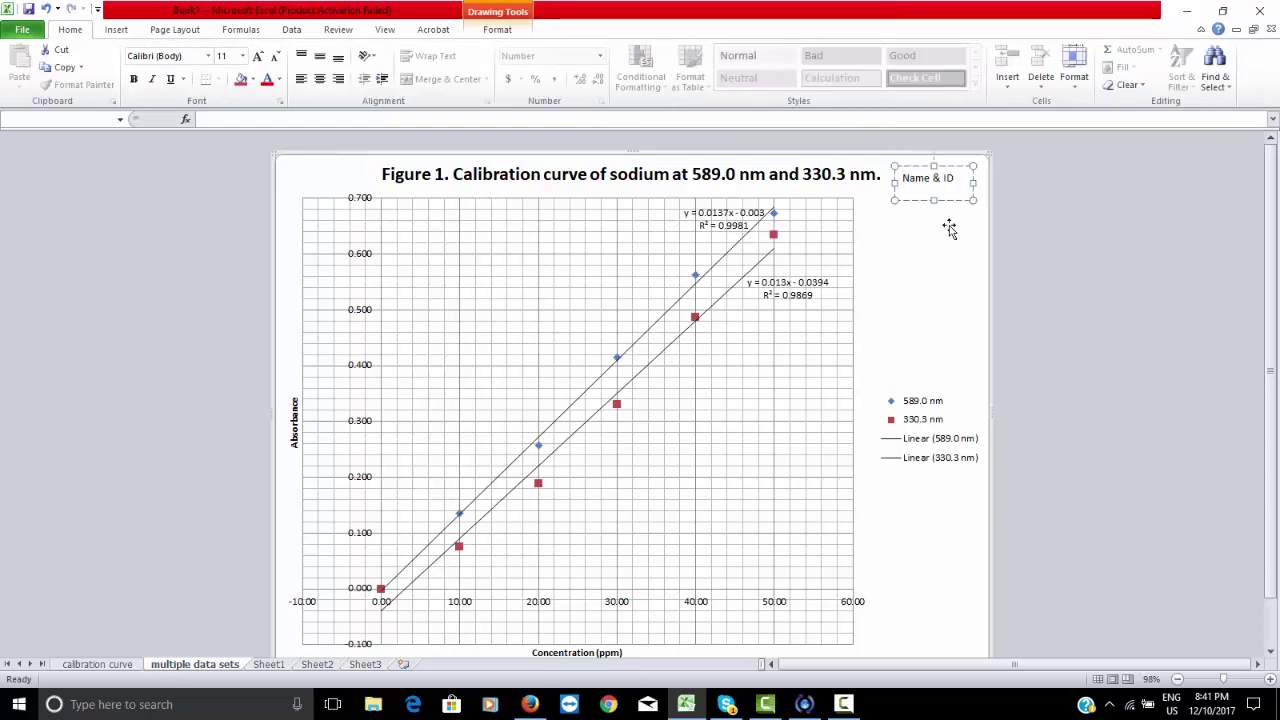
pyautogui.click(946, 229)
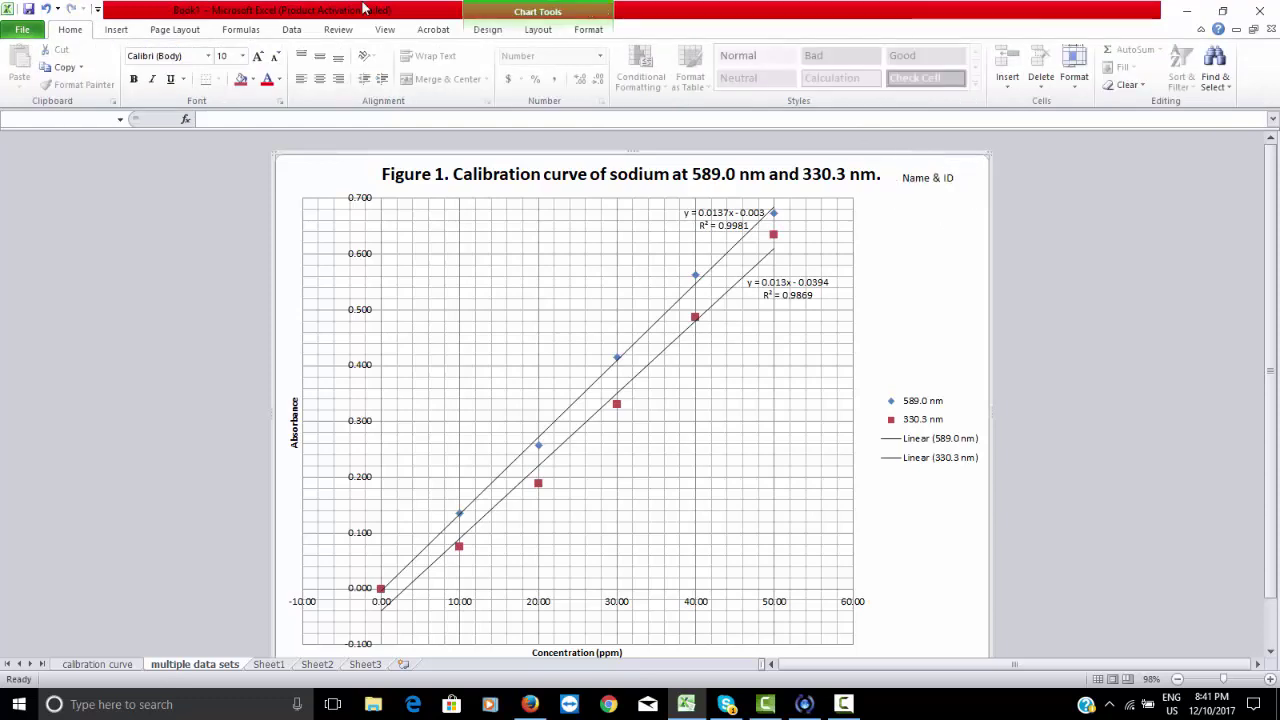